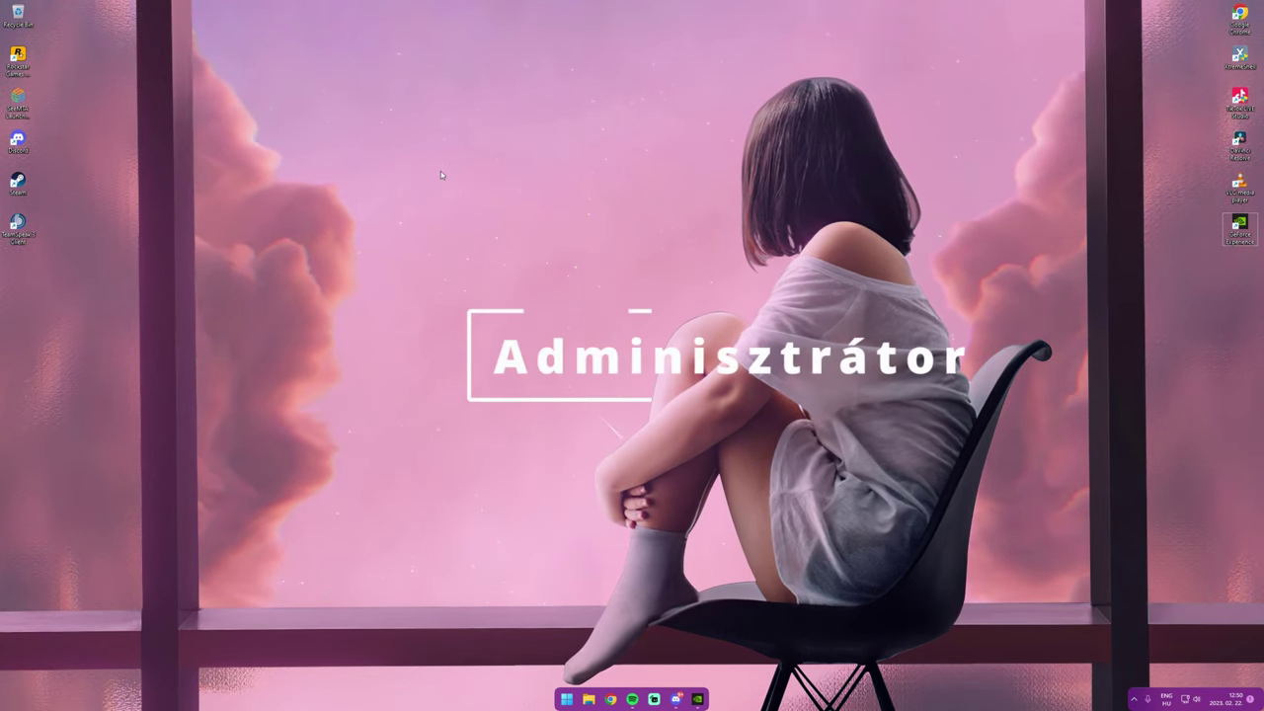
# Open the properties of SeeMTA Launcher v1.0.70, make sure its compatibility option to run as an administrator is enabled, and confirm.
pyautogui.rightClick(16, 104)
pyautogui.click(44, 271)
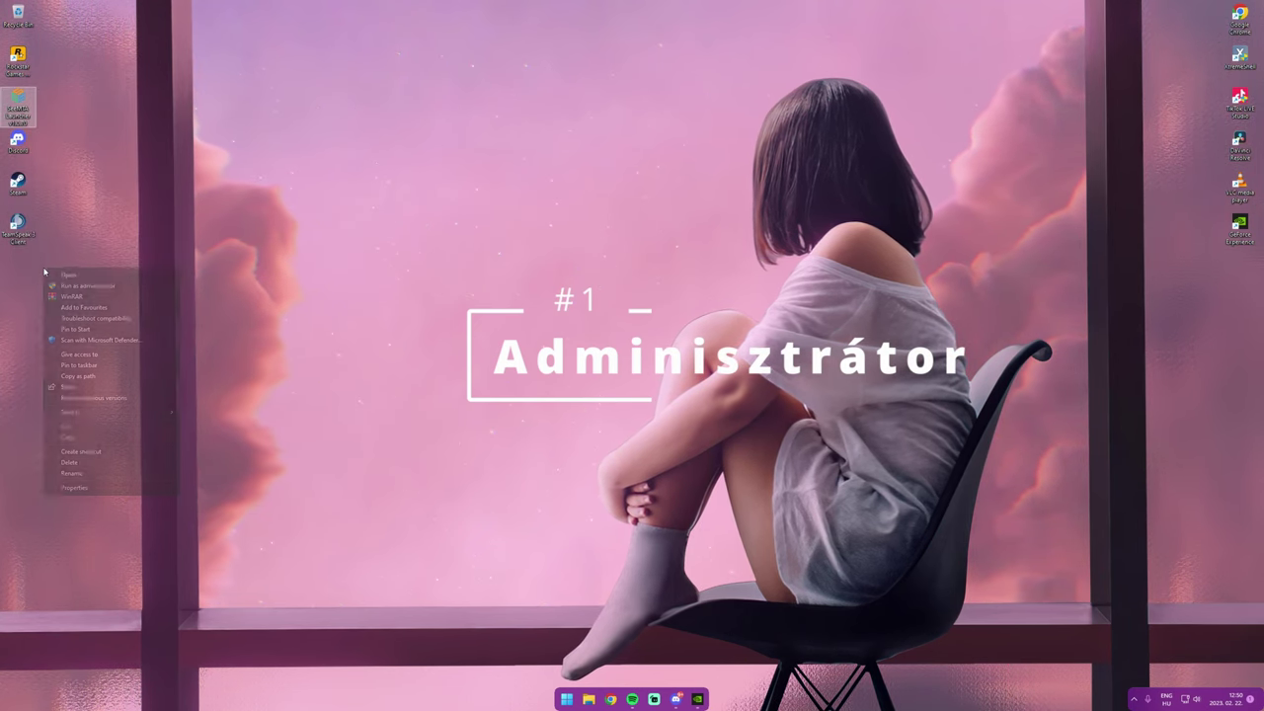
pyautogui.click(74, 487)
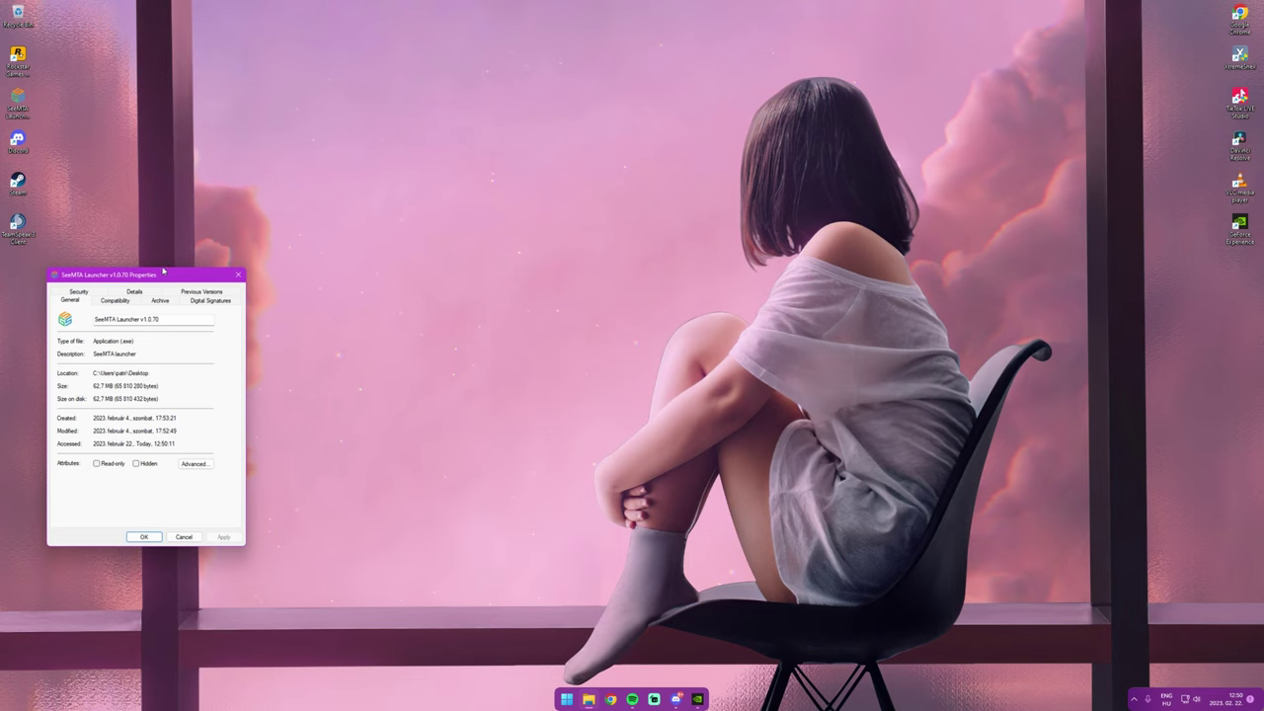
pyautogui.moveTo(144, 279); pyautogui.dragTo(635, 212)
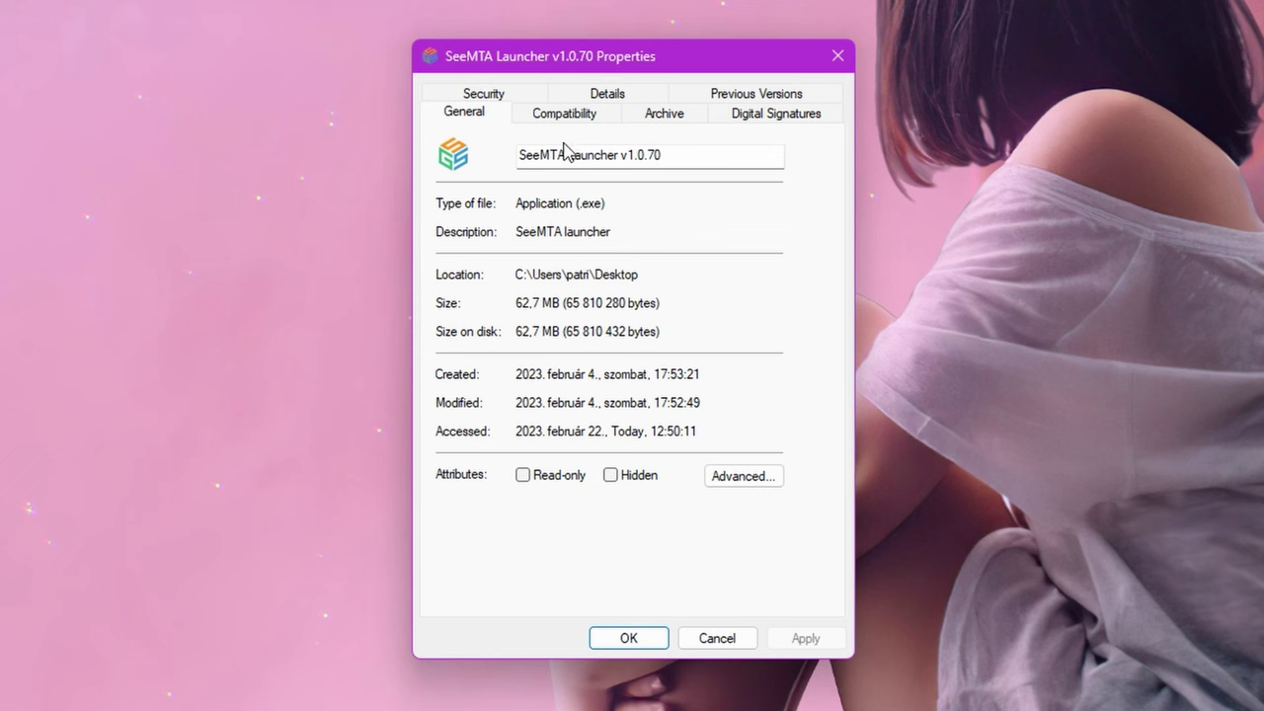
pyautogui.click(559, 115)
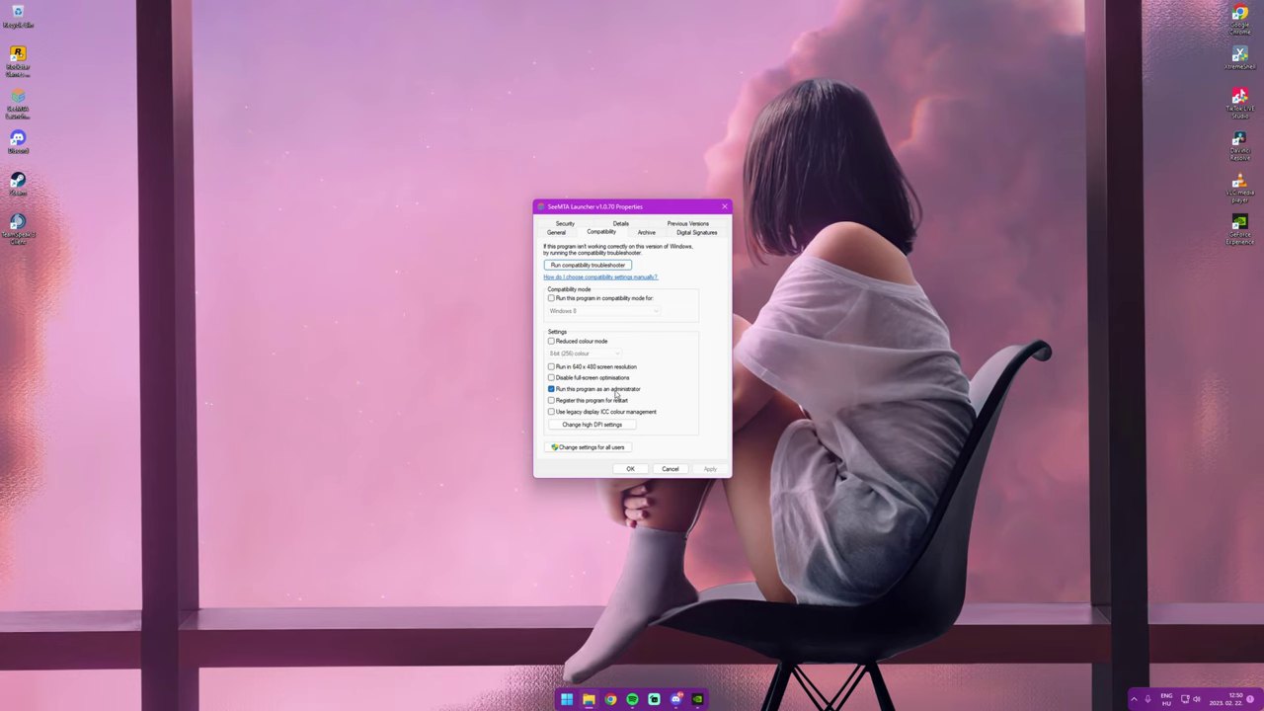
pyautogui.click(632, 471)
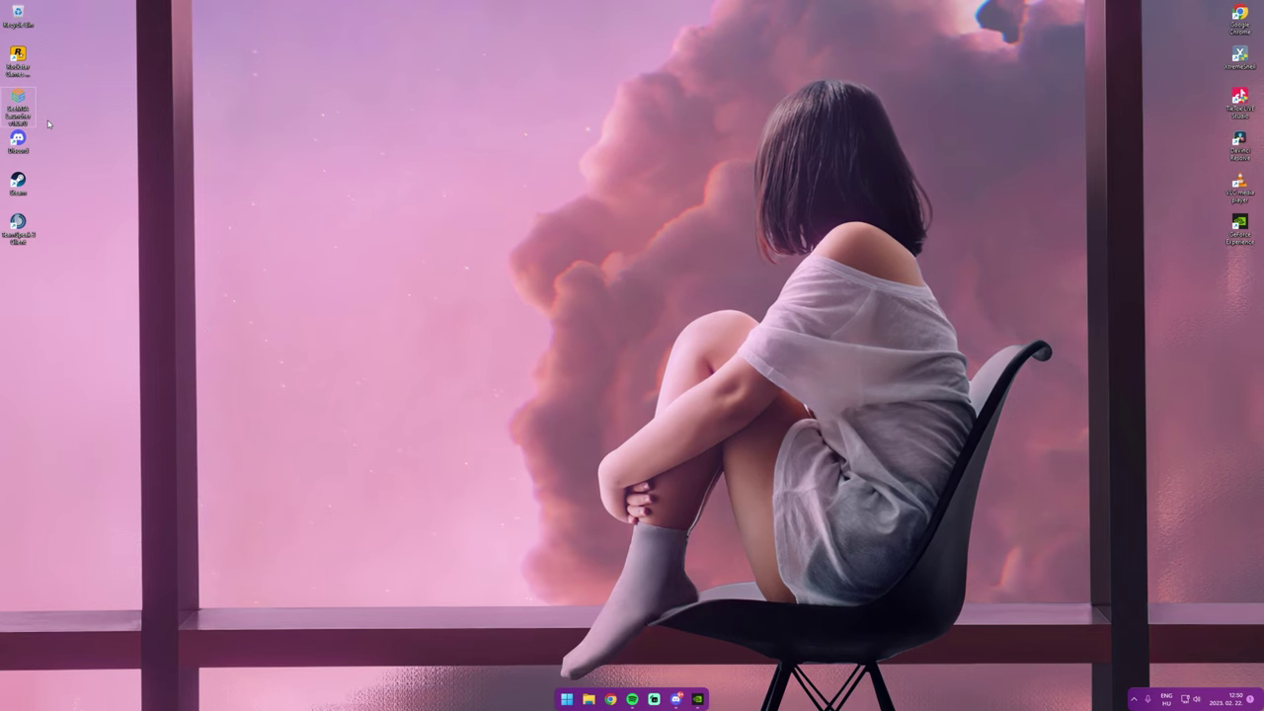
pyautogui.moveTo(111, 123); pyautogui.dragTo(14, 95)
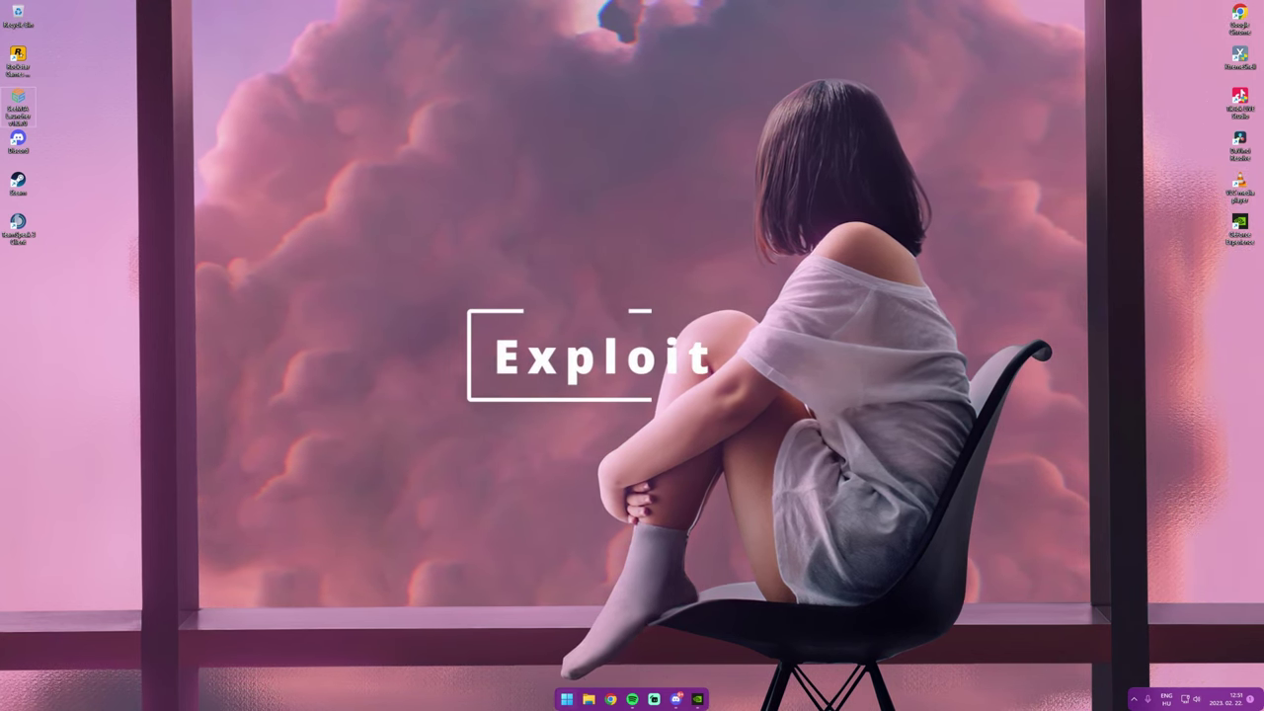
# Search Windows for "exploit", open Exploit protection, and show its programme settings.
pyautogui.press('super+x')
pyautogui.click(536, 631)
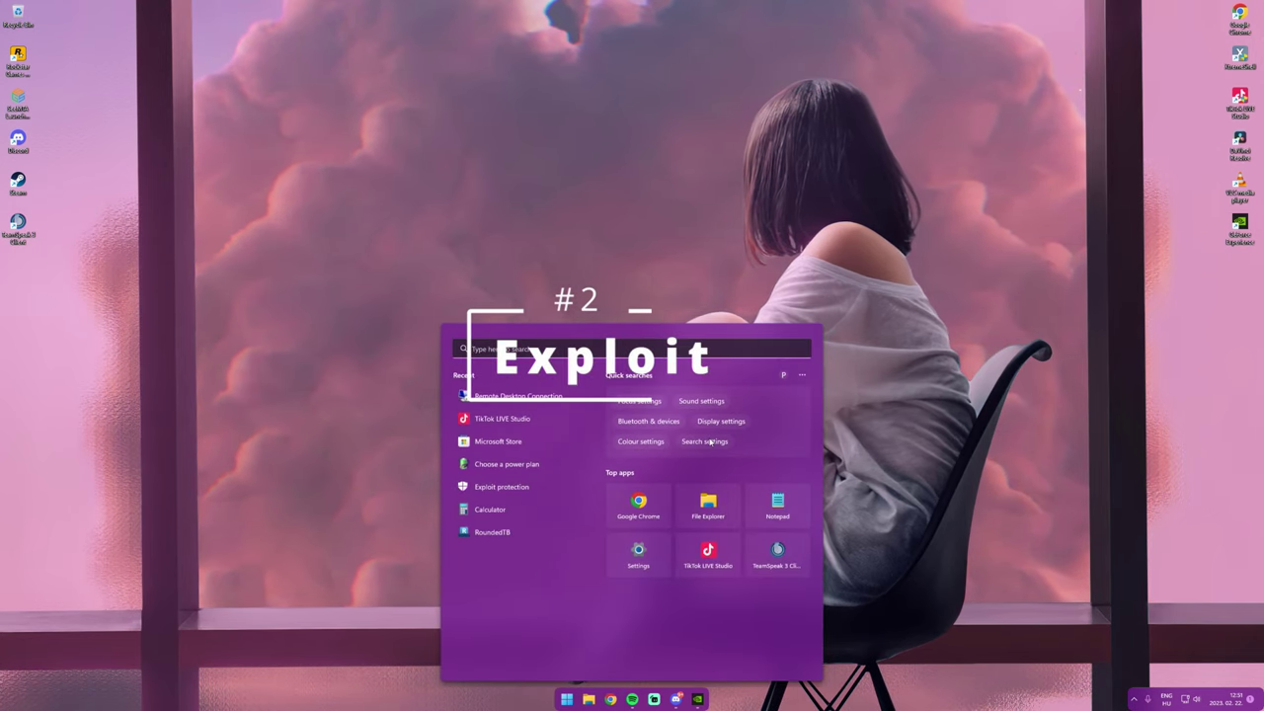
pyautogui.write('exploit')
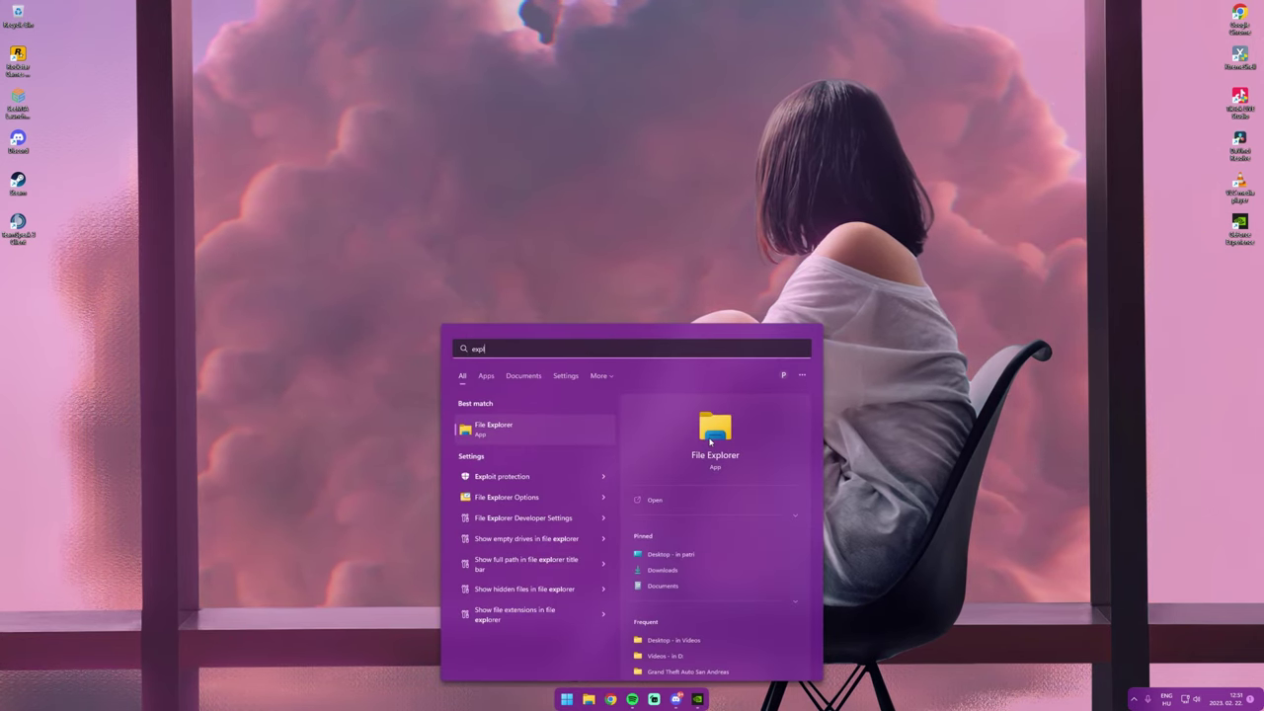
pyautogui.click(513, 433)
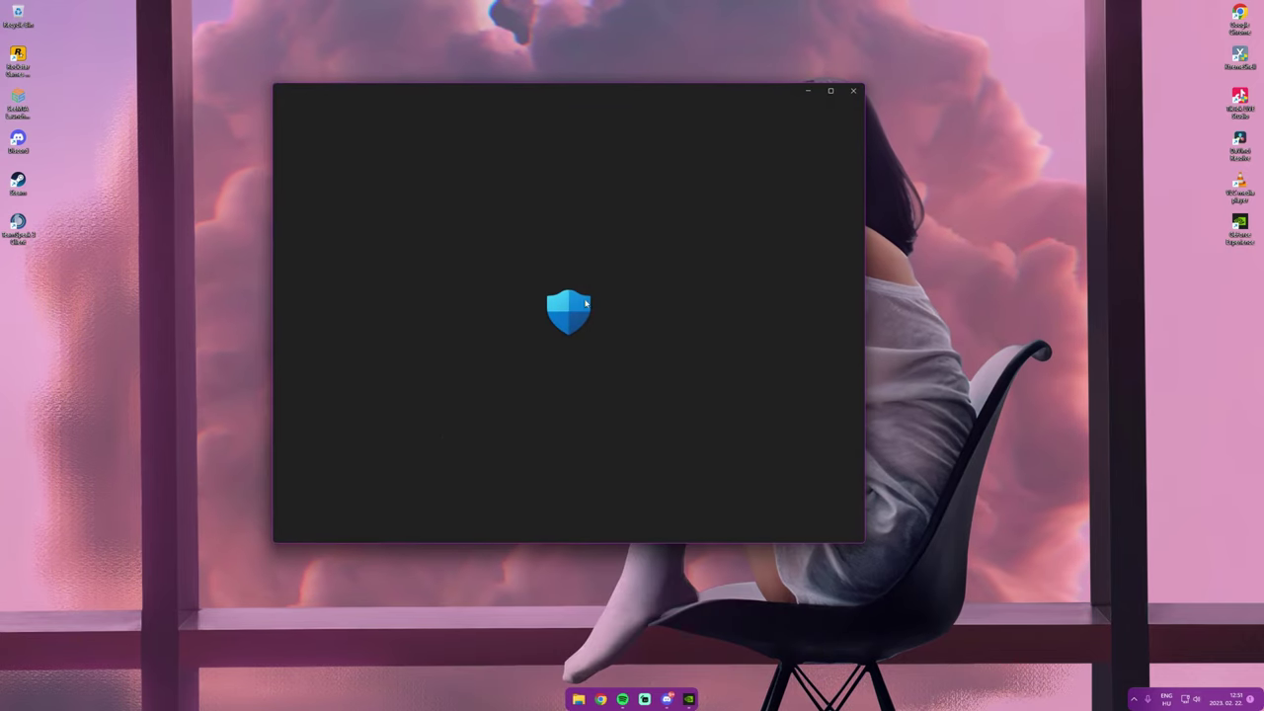
pyautogui.moveTo(527, 104); pyautogui.dragTo(473, 165)
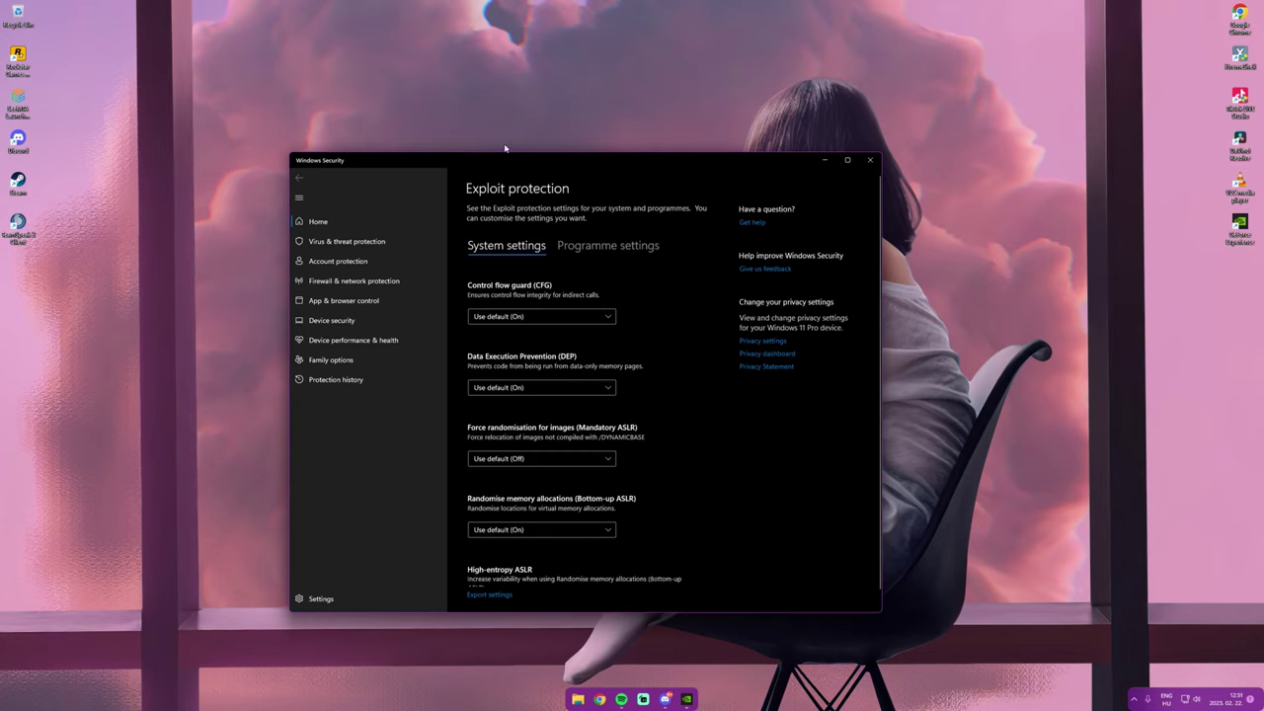
pyautogui.moveTo(510, 164); pyautogui.dragTo(549, 130)
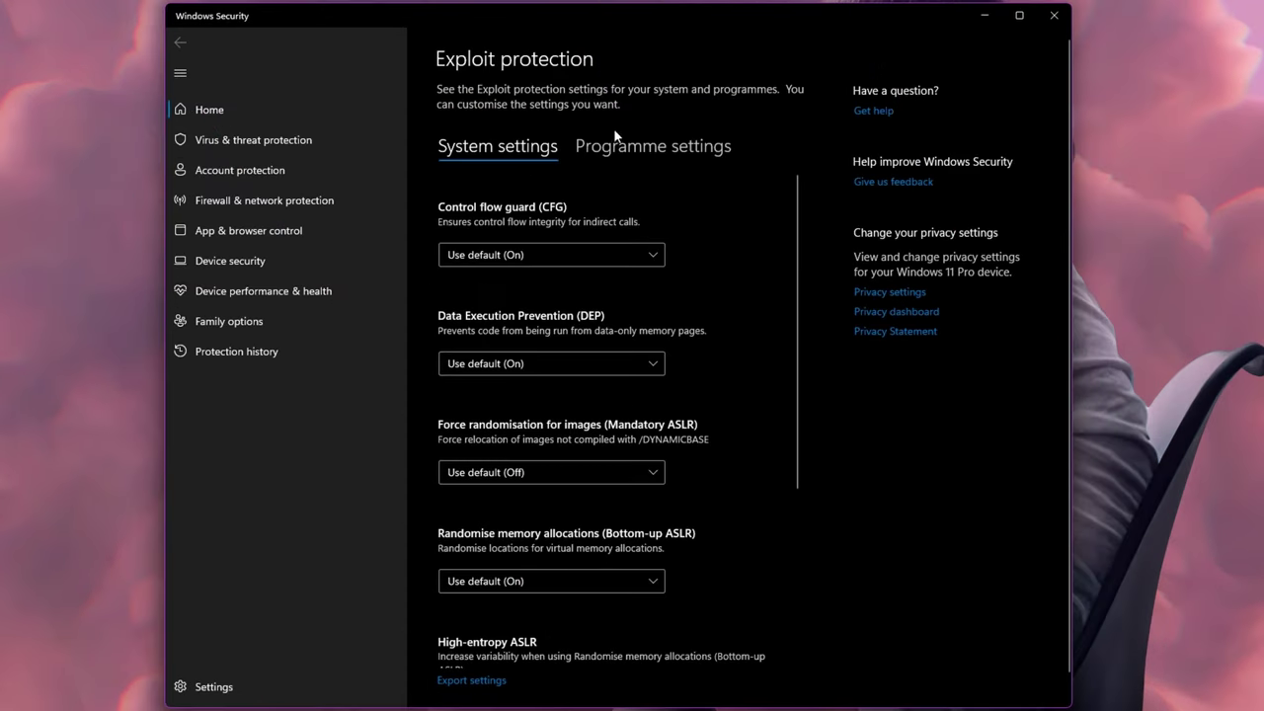
pyautogui.click(651, 145)
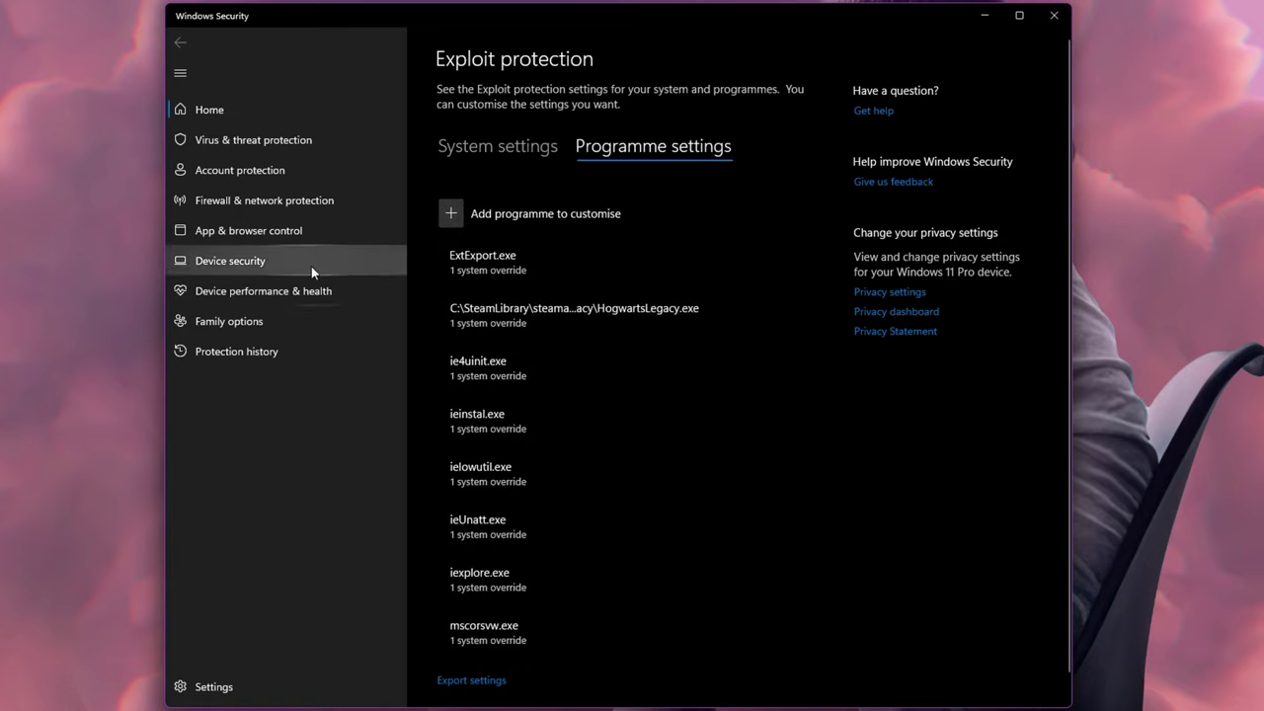
# Add SeeMTA Launcher v1.0.70 from the Downloads folder as a programme to customise, using its exact file path.
pyautogui.scroll(-3, 592, 494)
pyautogui.scroll(3, 563, 513)
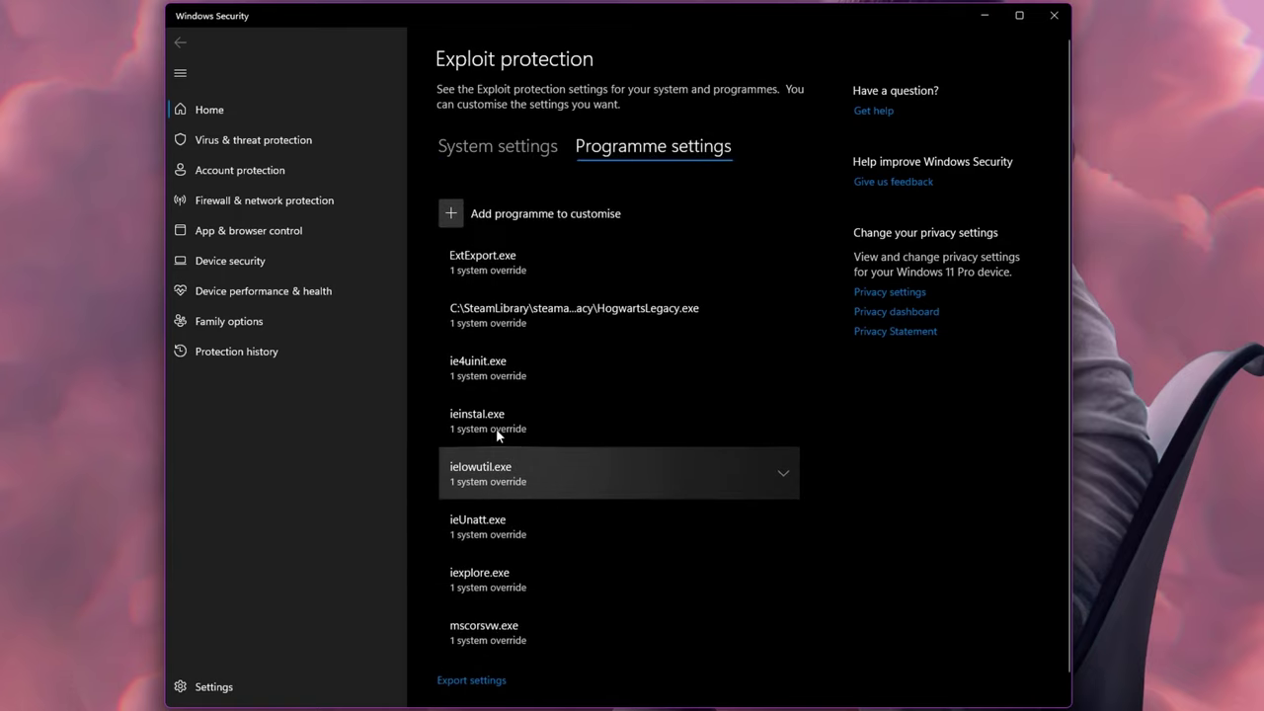
pyautogui.click(451, 211)
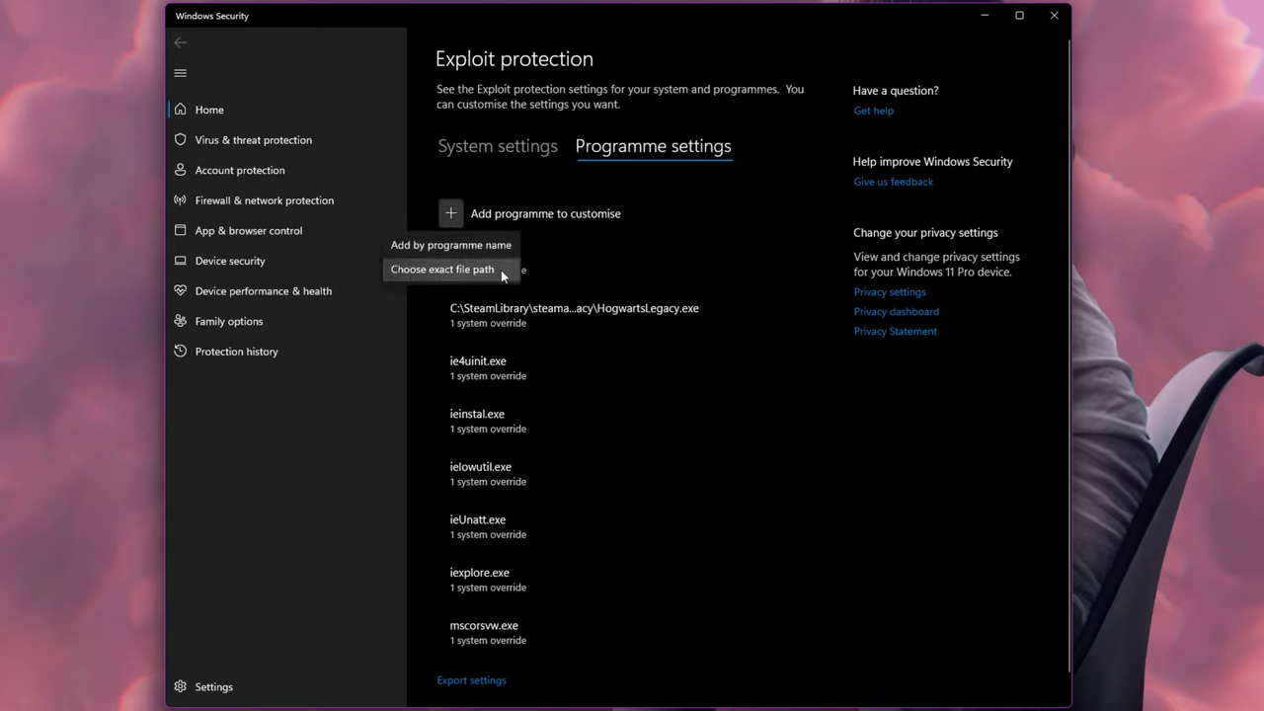
pyautogui.click(415, 269)
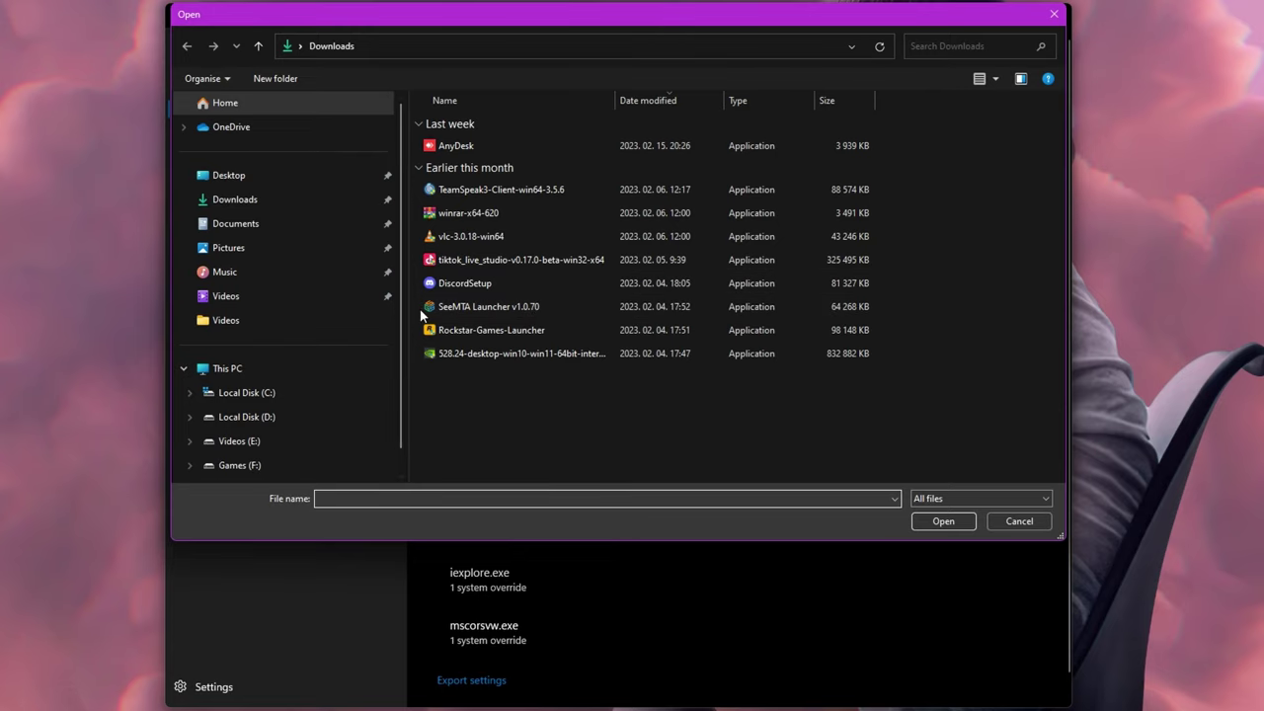
pyautogui.click(484, 308)
pyautogui.click(940, 521)
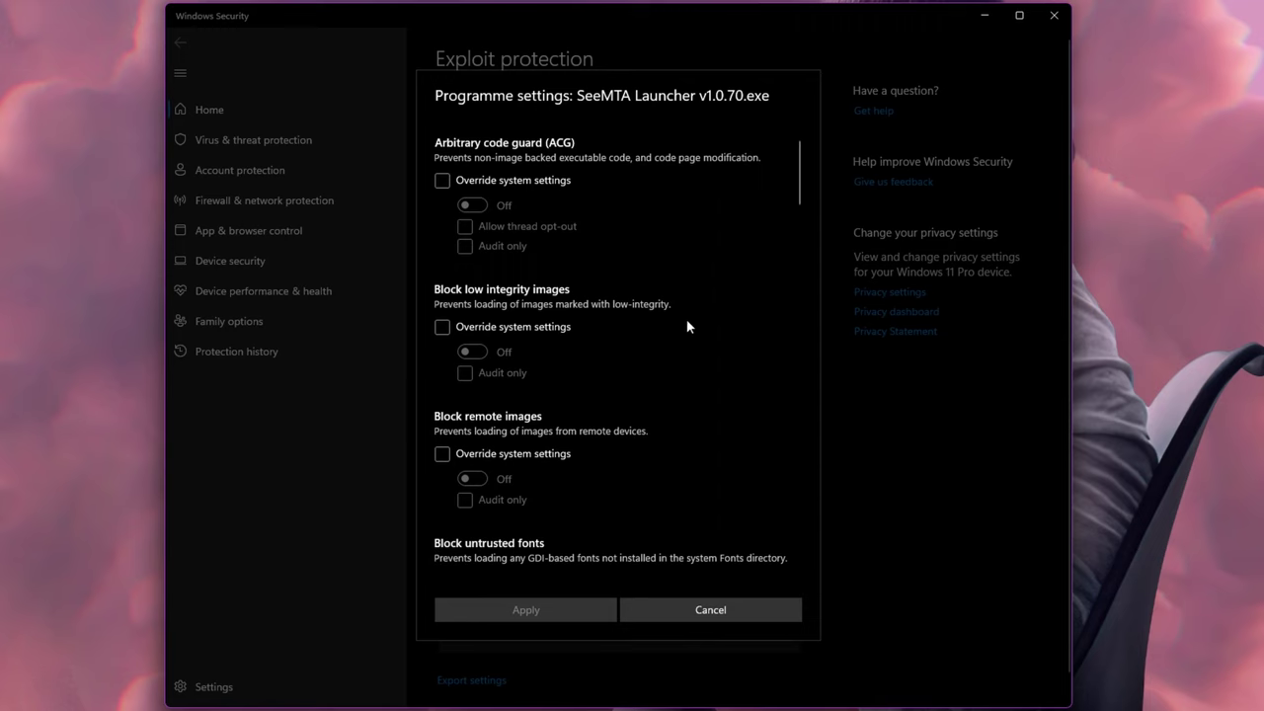
# Try overriding Control flow guard (CFG) to Off for SeeMTA Launcher v1.0.70.exe and discard the change.
pyautogui.scroll(-8, 662, 344)
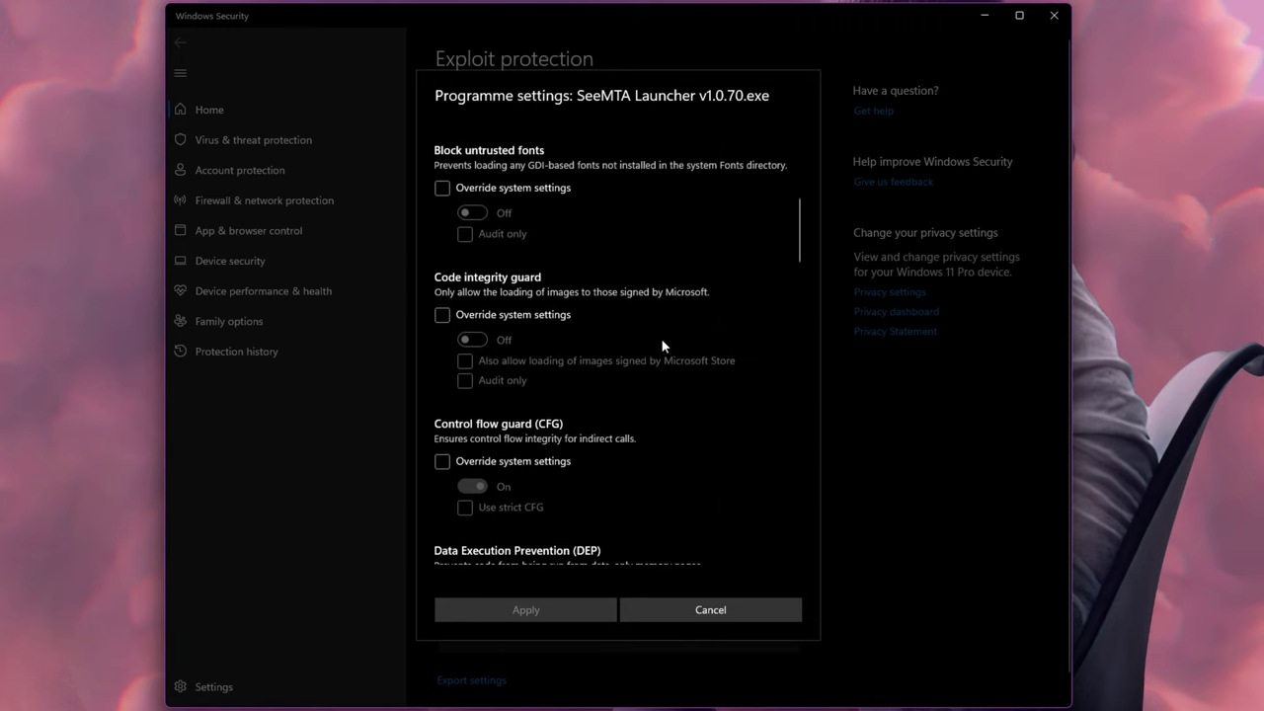
pyautogui.scroll(-1, 661, 337)
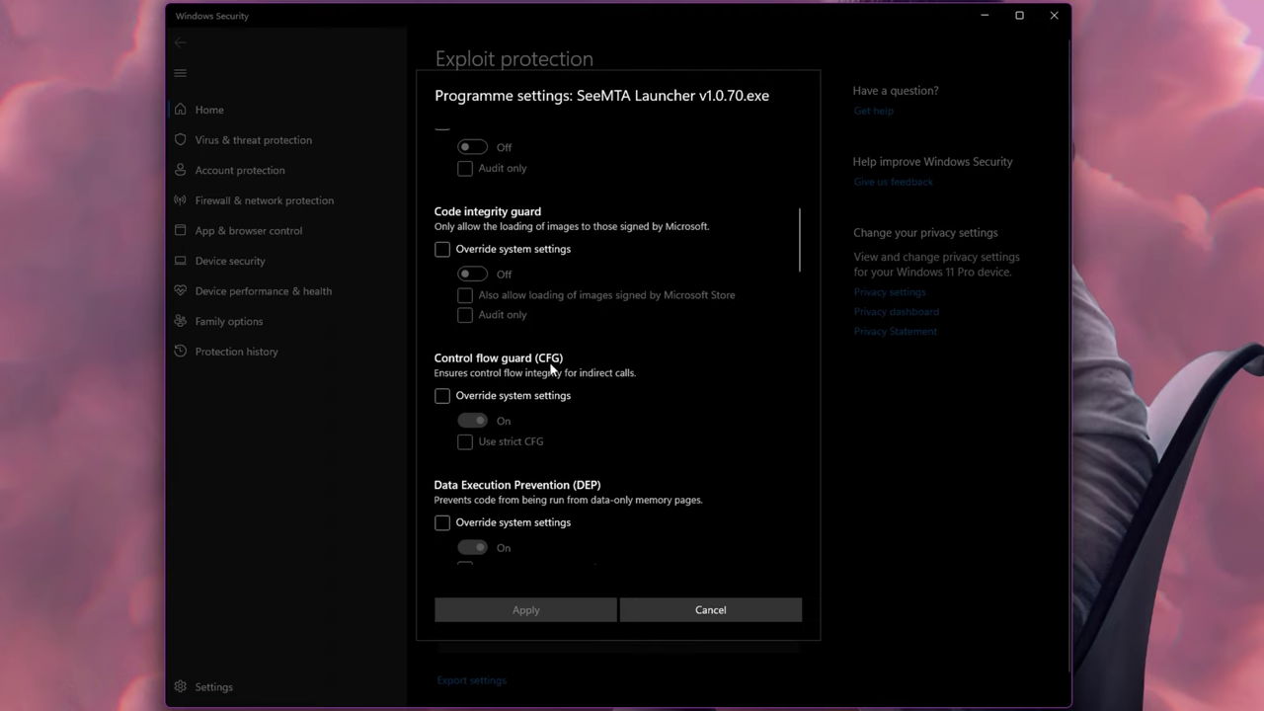
pyautogui.scroll(9, 629, 313)
pyautogui.scroll(-9, 596, 359)
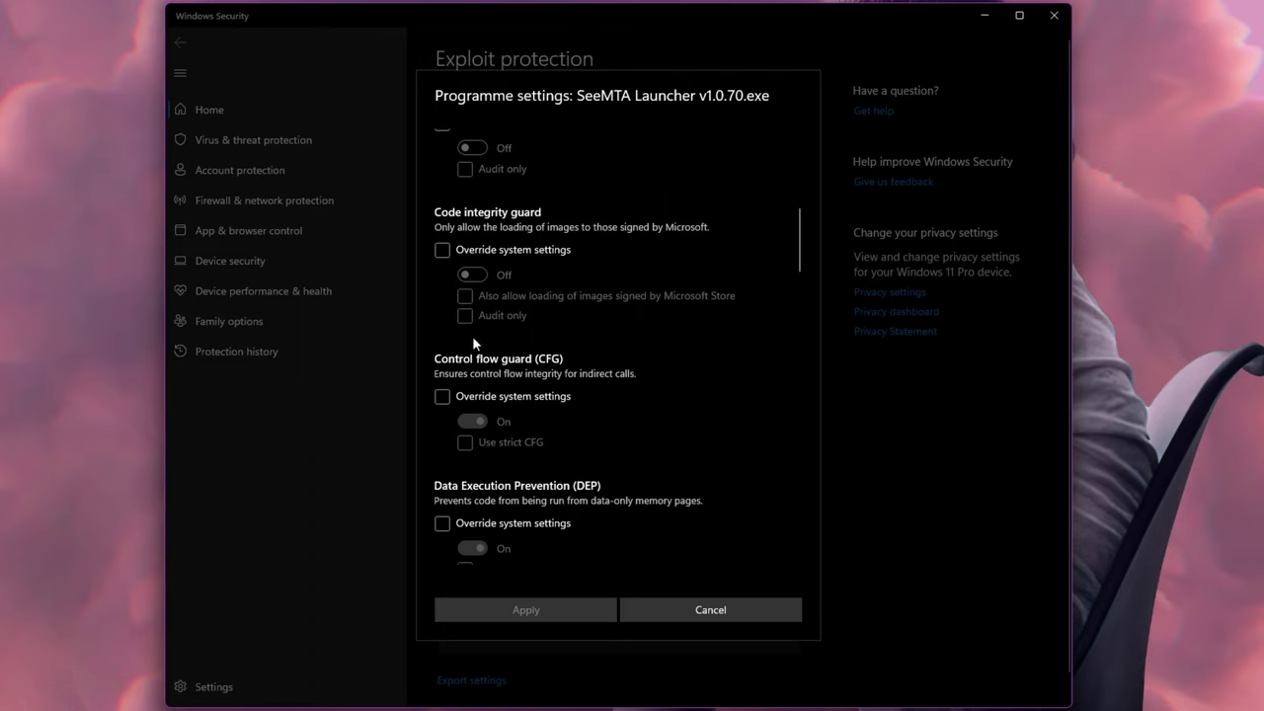
pyautogui.click(443, 397)
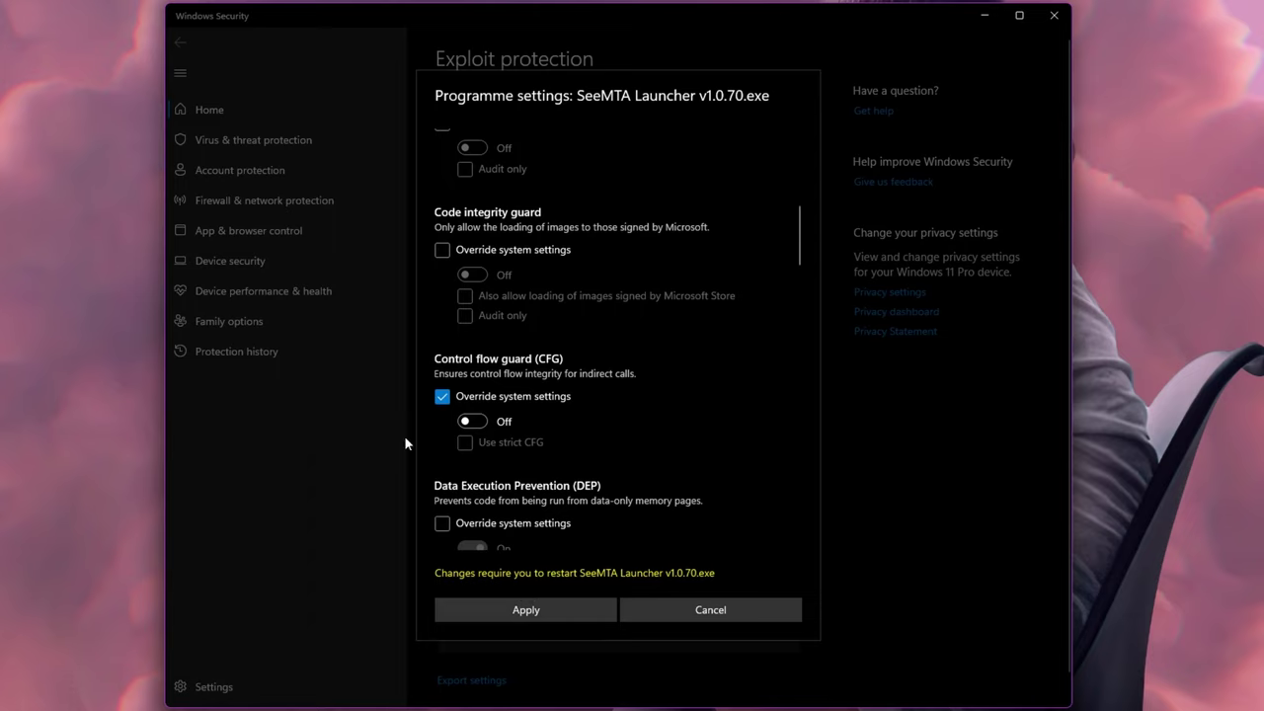
pyautogui.click(650, 609)
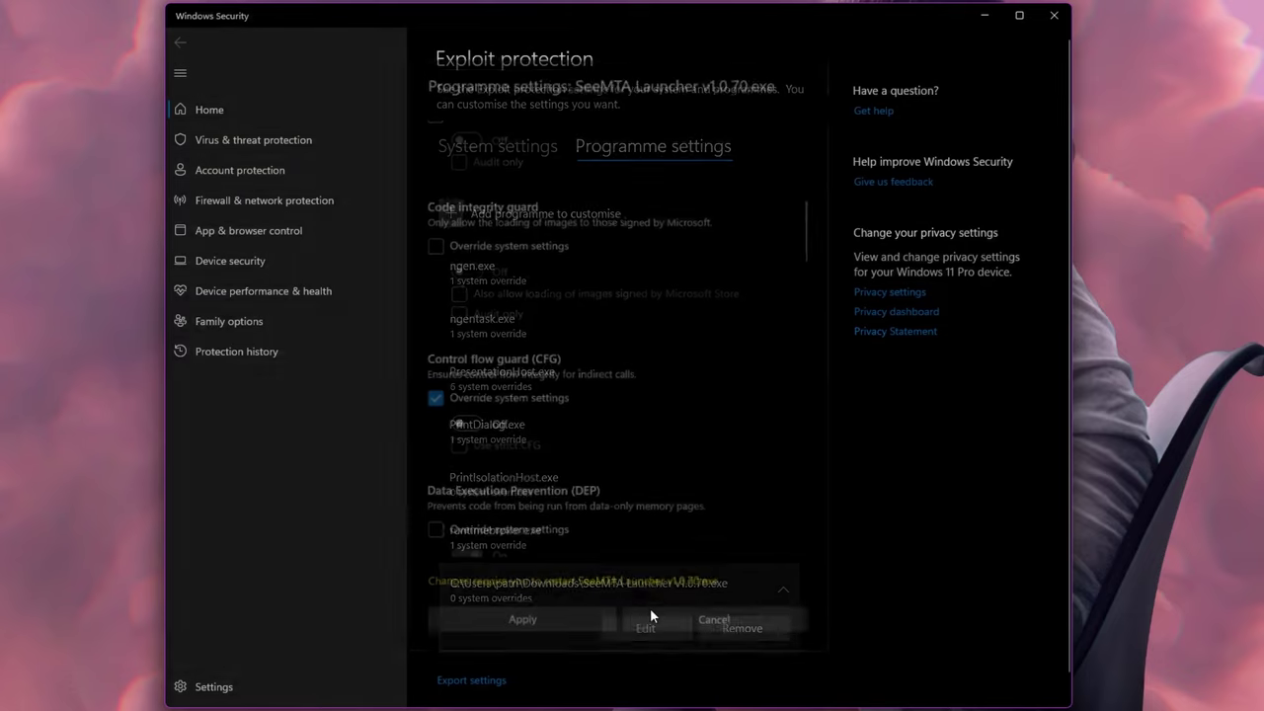
# Add Multi Theft Auto from C:\SeeMTA as a programme to customise, using its exact file path.
pyautogui.click(438, 219)
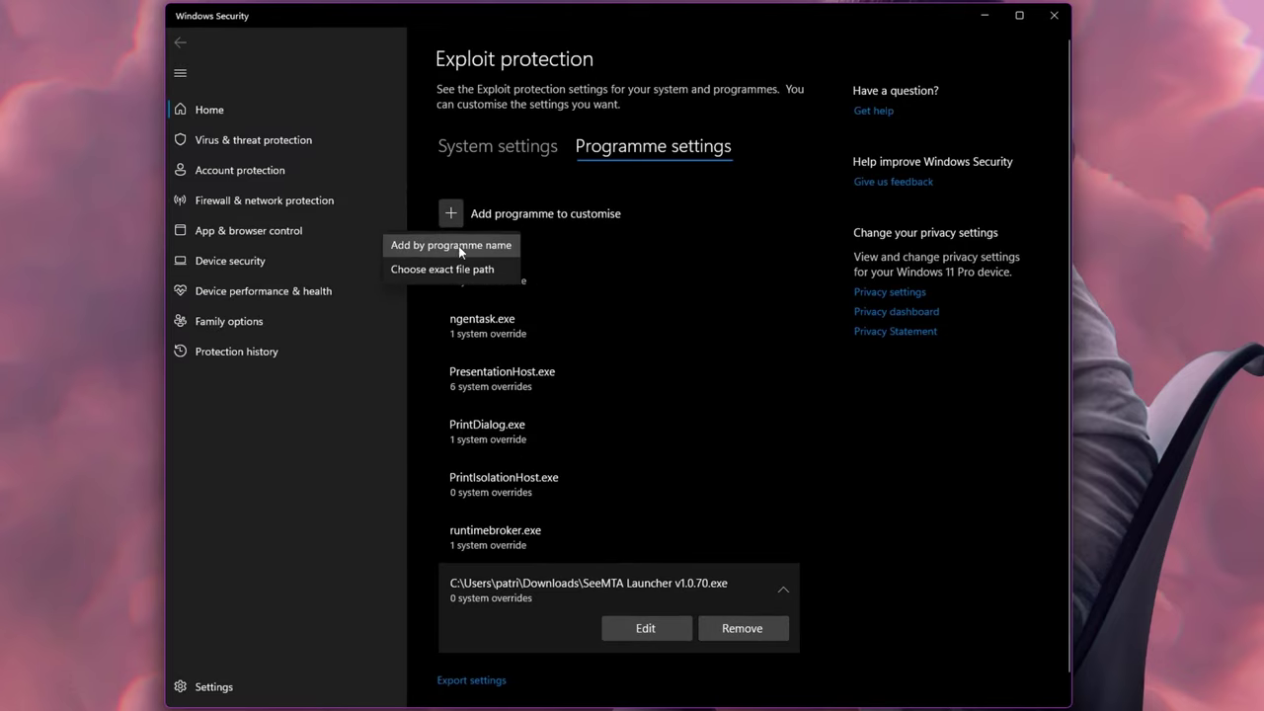
pyautogui.click(462, 267)
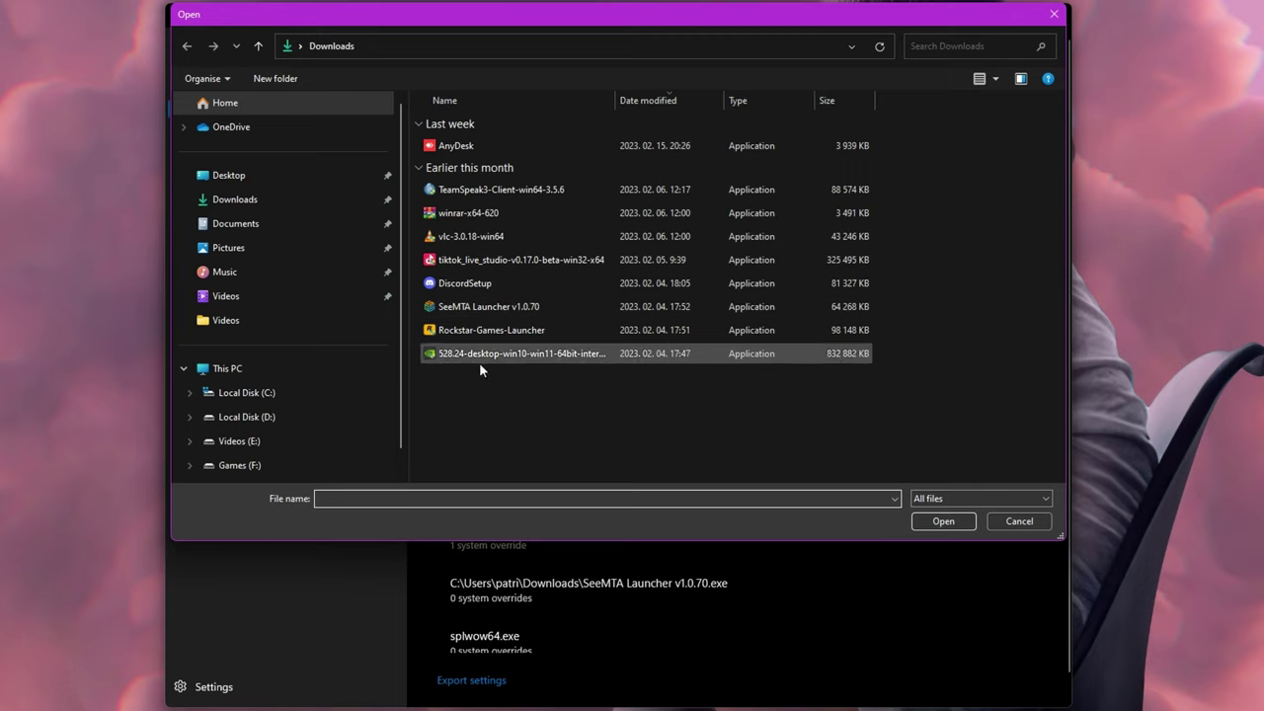
pyautogui.click(330, 391)
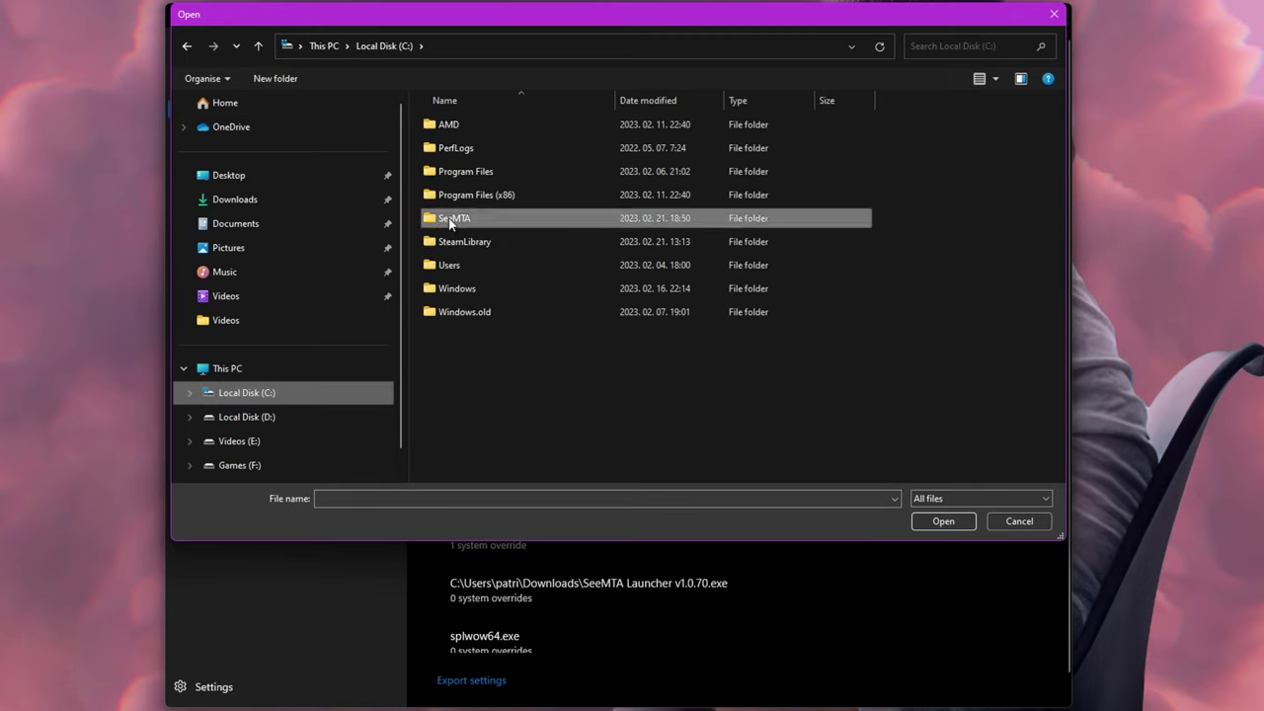
pyautogui.doubleClick(428, 227)
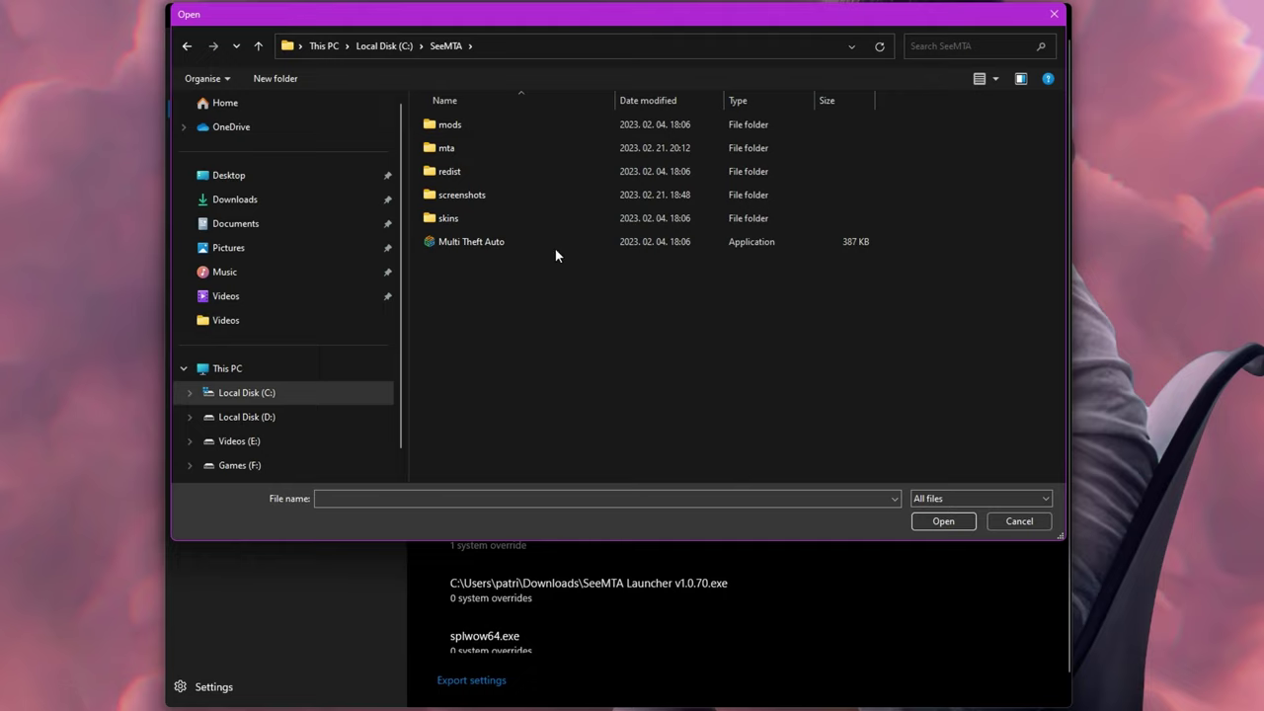
pyautogui.click(481, 245)
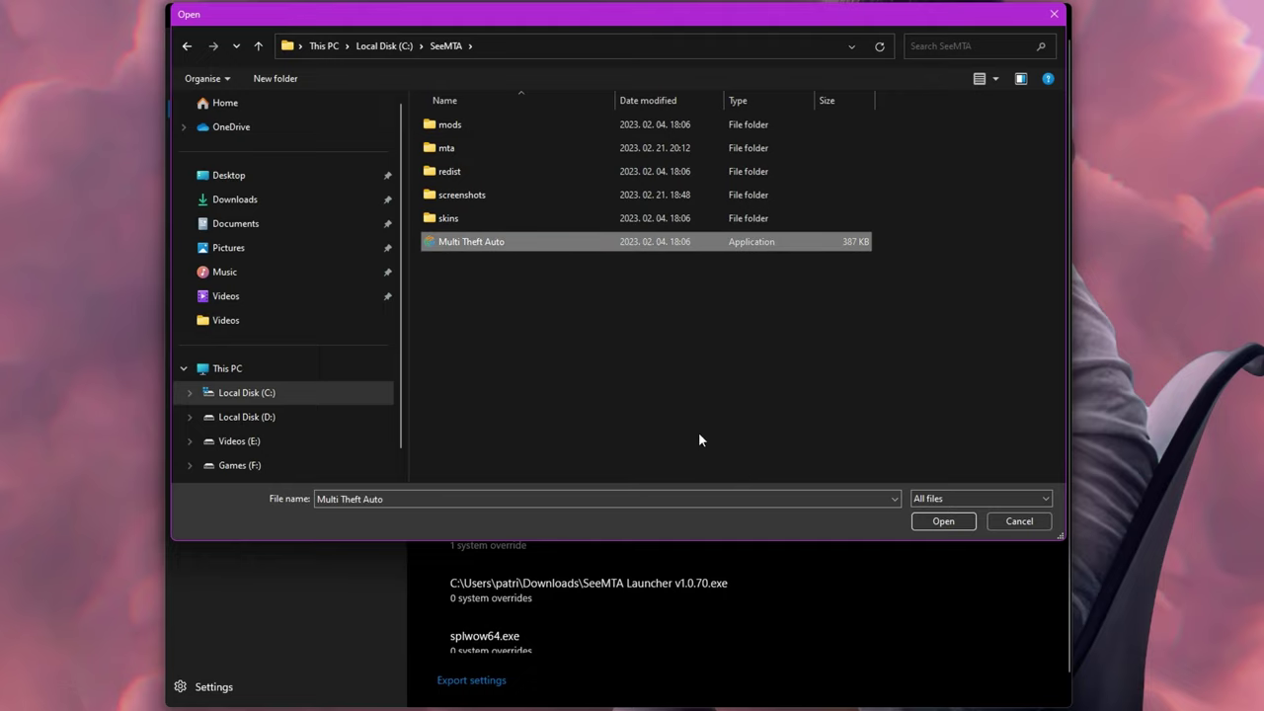
pyautogui.click(943, 522)
# Make sure Control flow guard (CFG) is overridden to Off for Multi Theft Auto.exe, and close Windows Security.
pyautogui.scroll(-5, 572, 397)
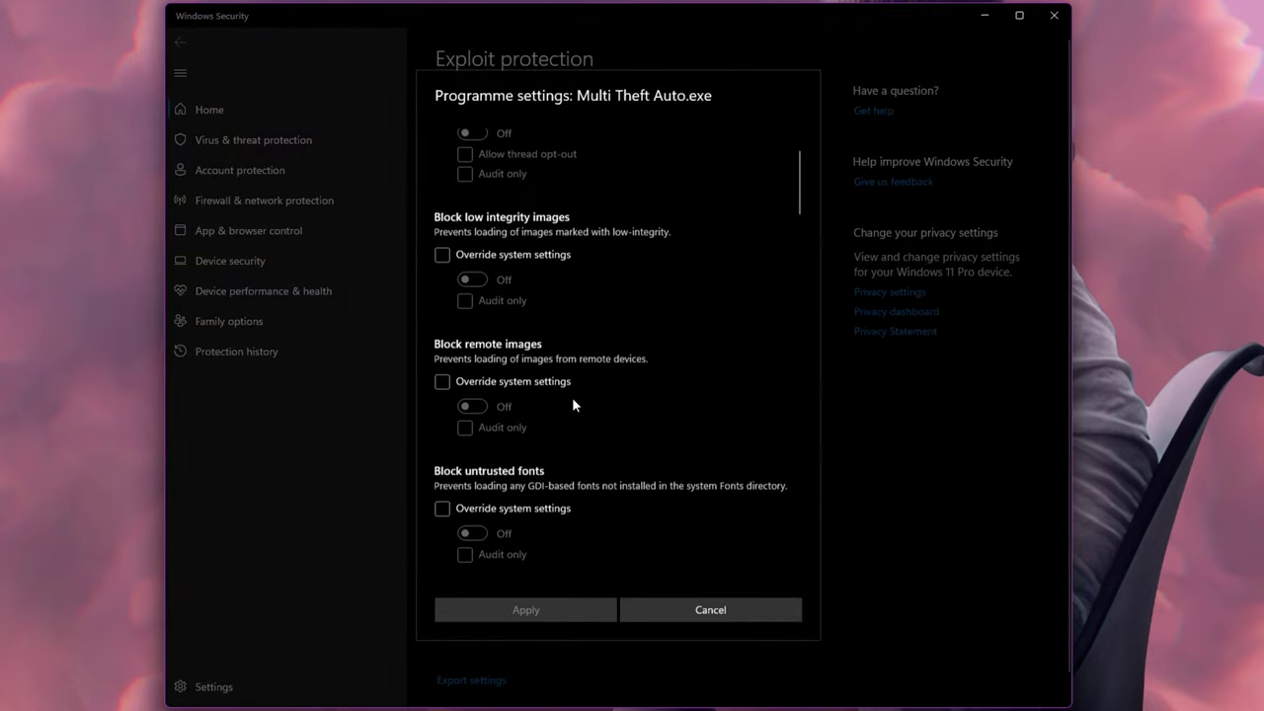
pyautogui.scroll(-1, 541, 400)
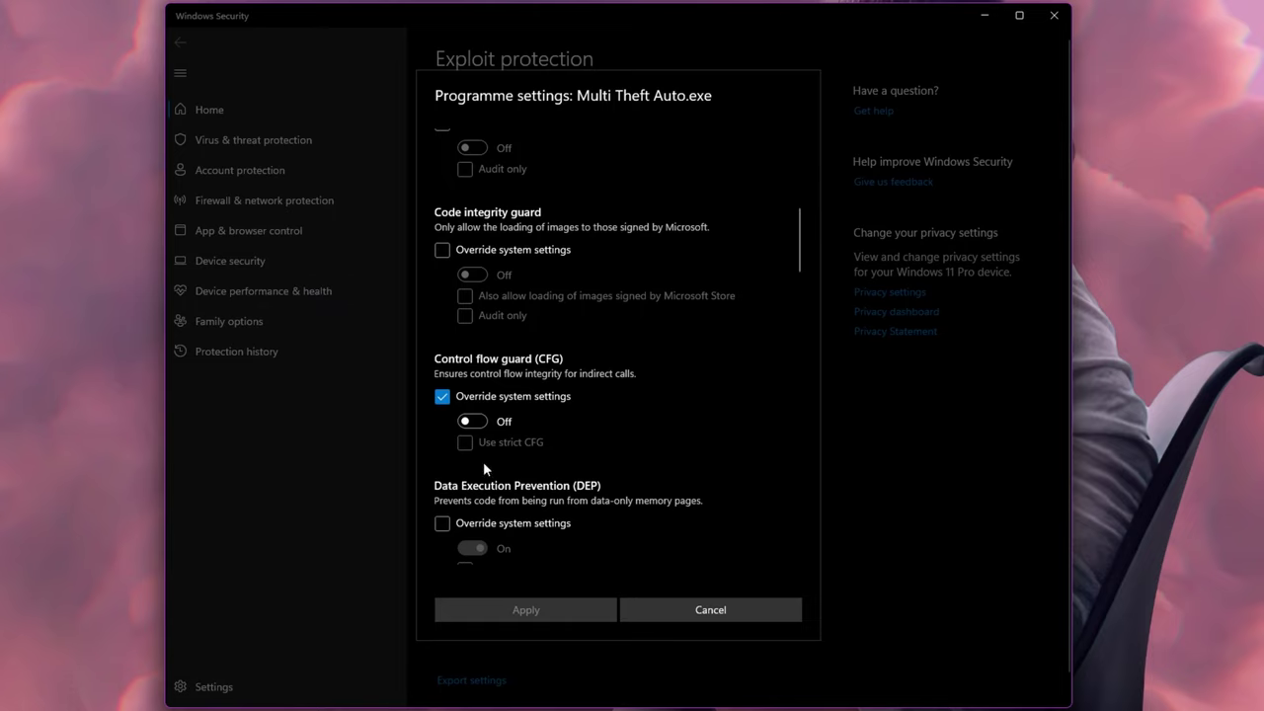
pyautogui.click(695, 617)
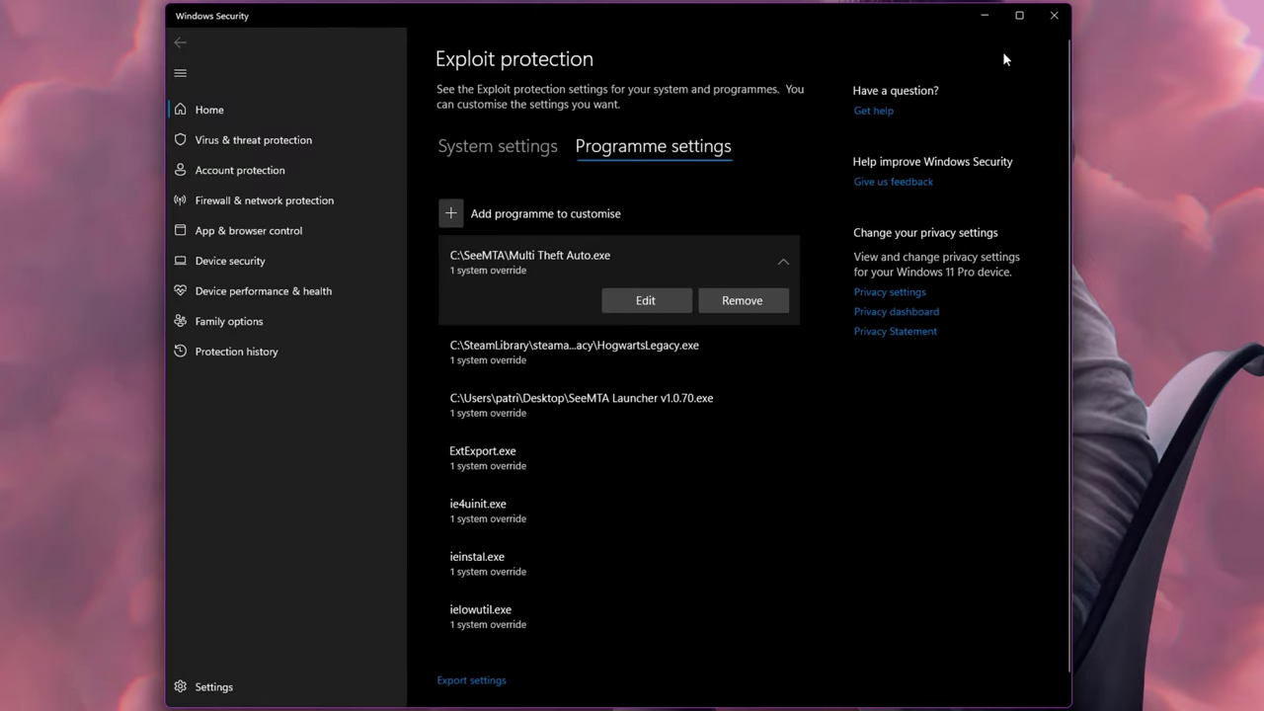
pyautogui.click(1054, 15)
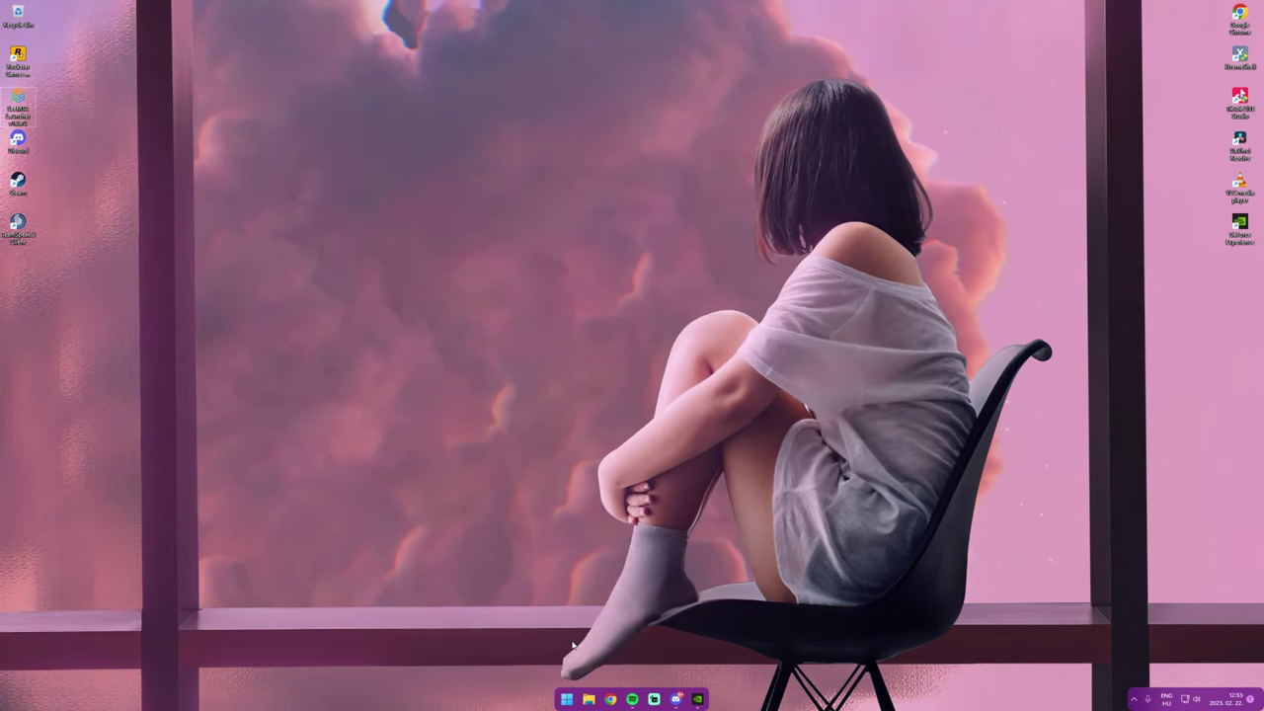
pyautogui.rightClick(566, 700)
pyautogui.click(566, 699)
pyautogui.write('power')
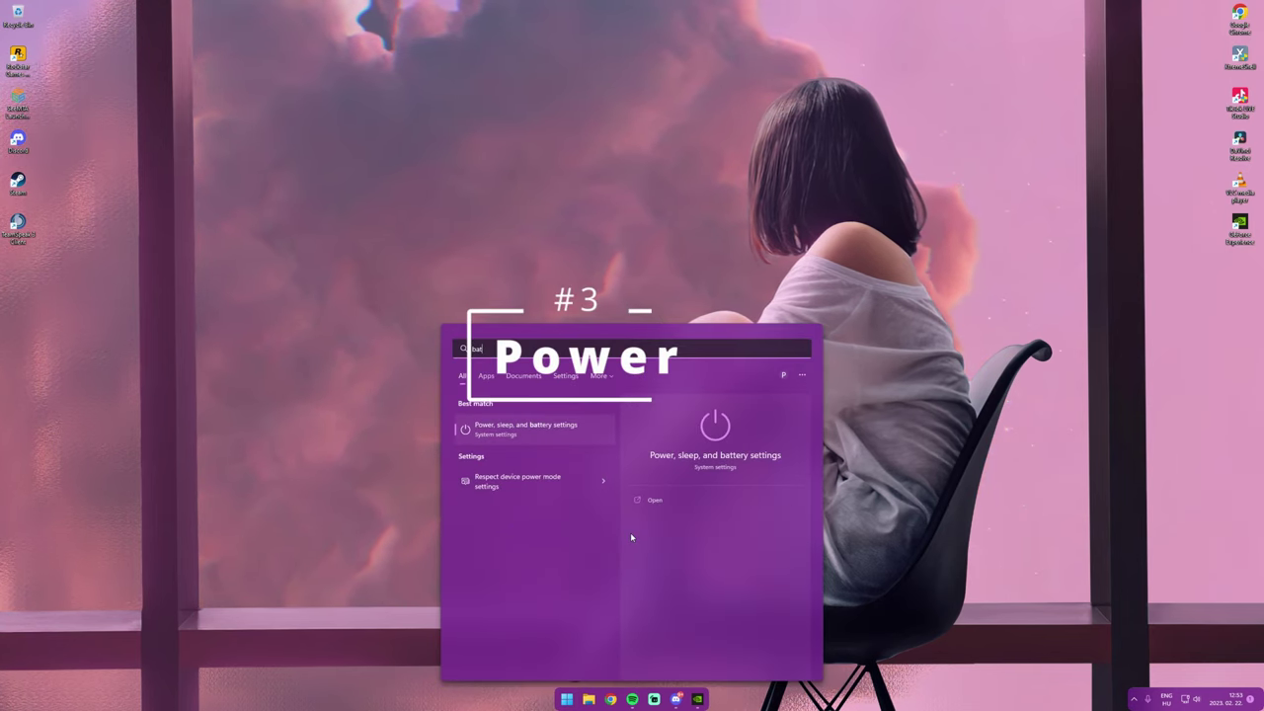
pyautogui.press('Return')
# Open the power plan choices and check whether the Ultimate Performance or High performance plan is selected.
pyautogui.press('super')
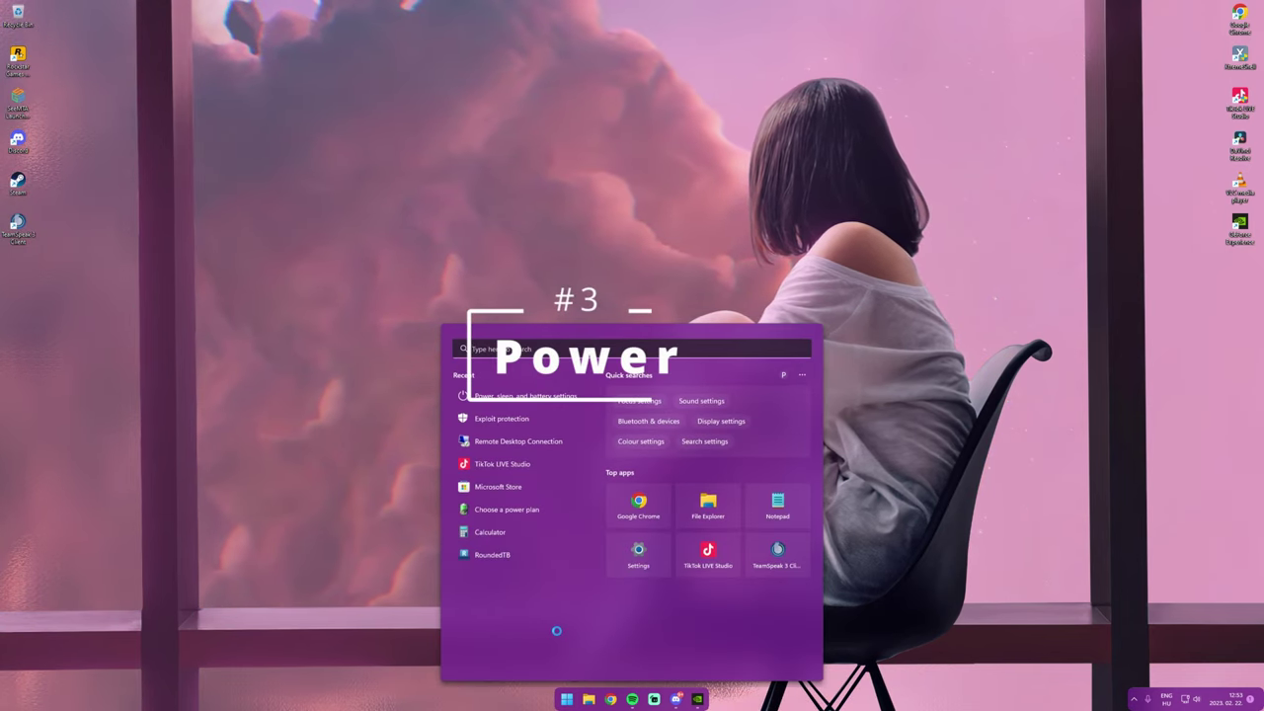
pyautogui.click(515, 516)
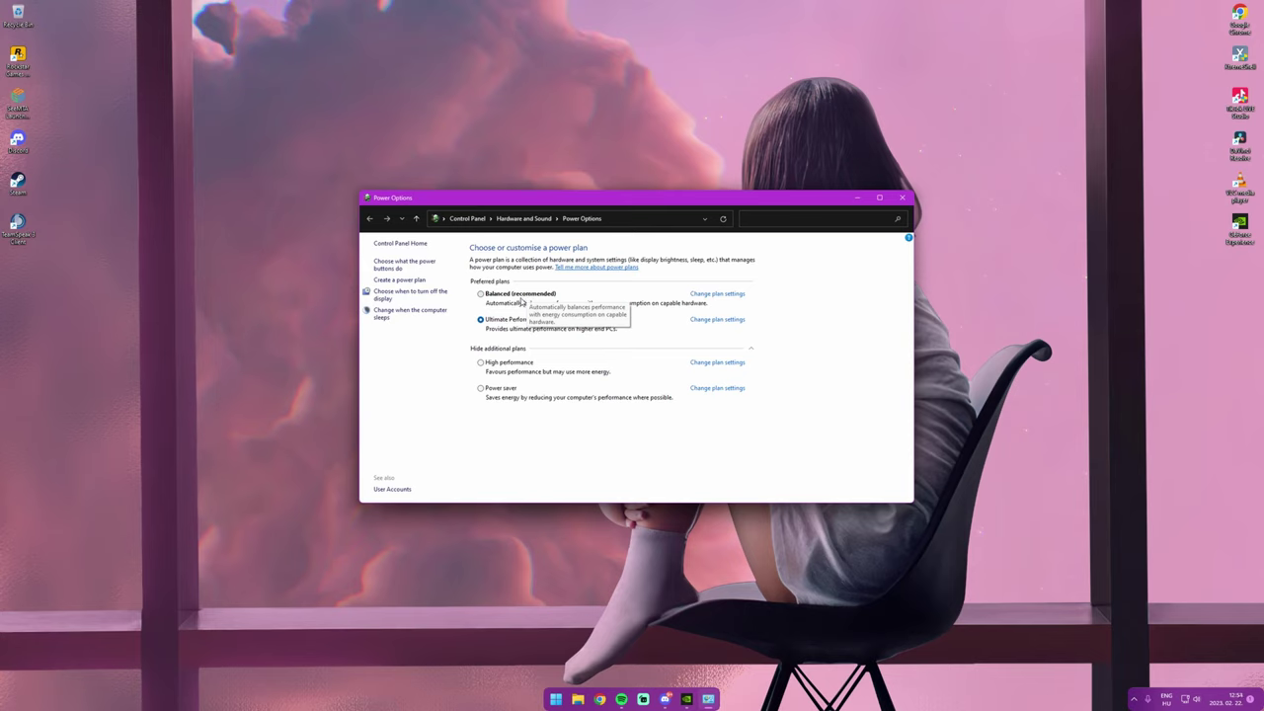
pyautogui.moveTo(491, 202); pyautogui.dragTo(557, 157)
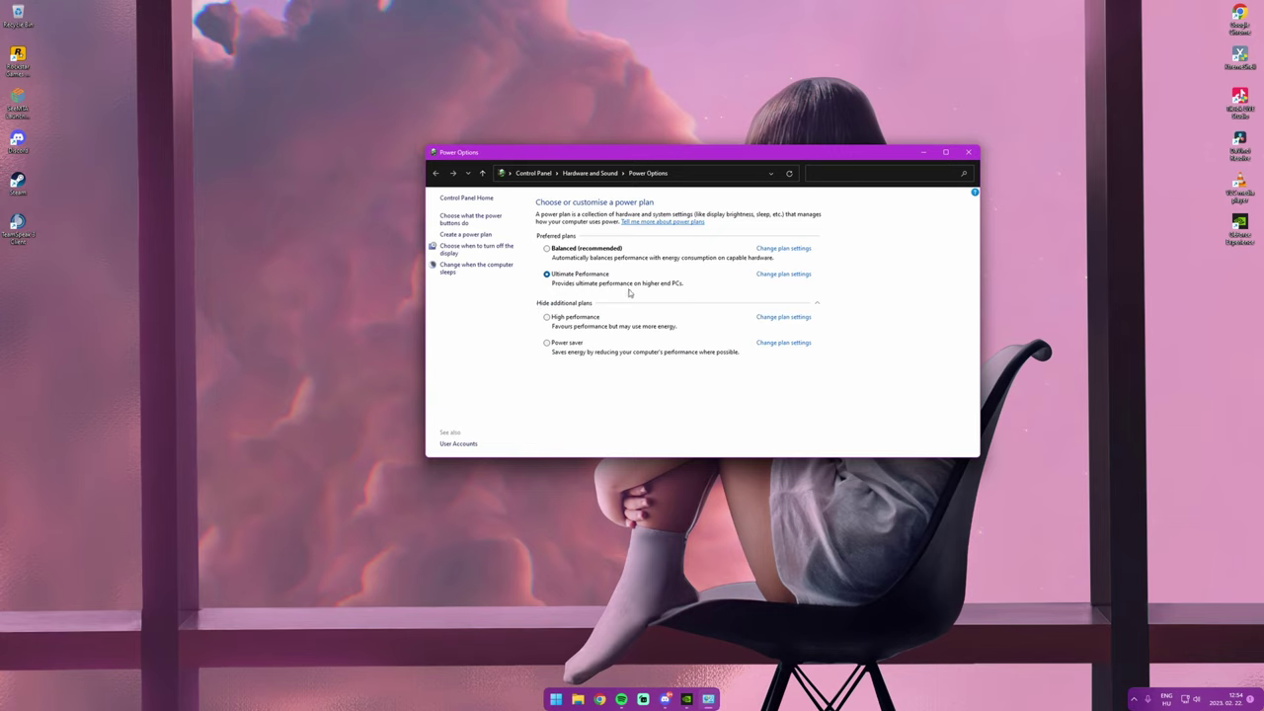
pyautogui.click(1213, 55)
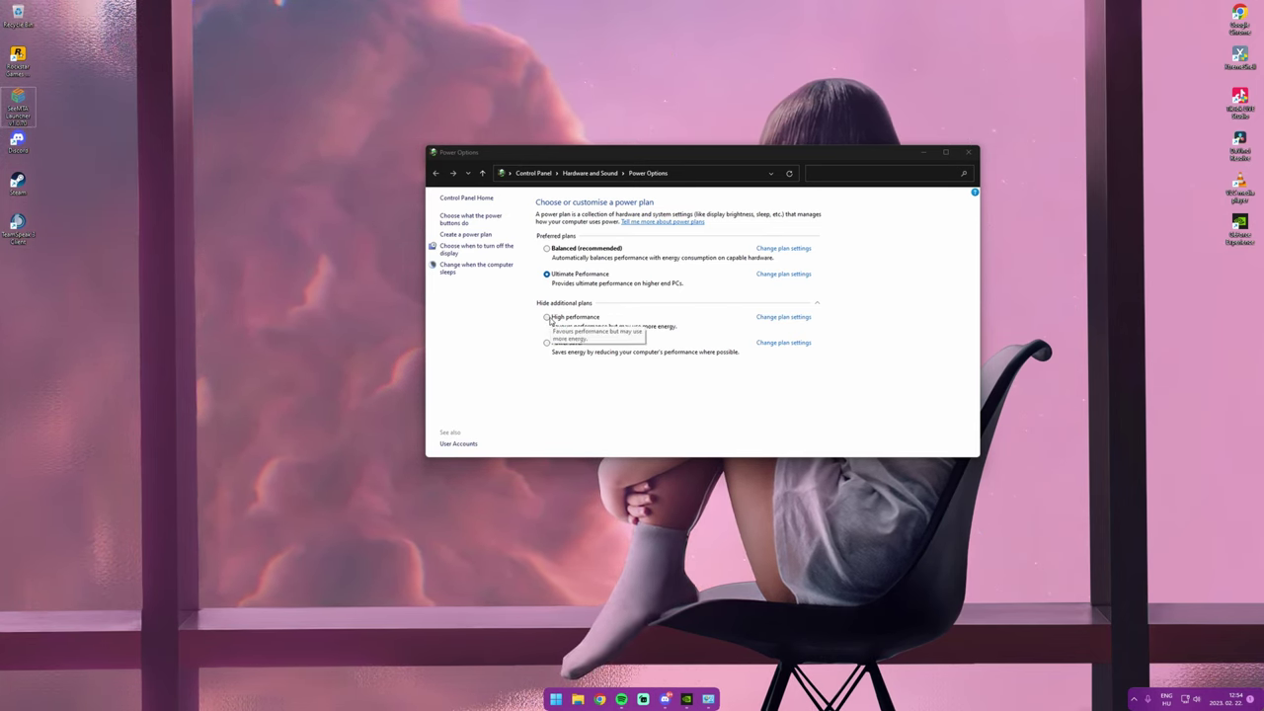
# Close Power Options, check in GeForce Experience whether the latest Game Ready driver is installed, and minimise the window.
pyautogui.click(969, 153)
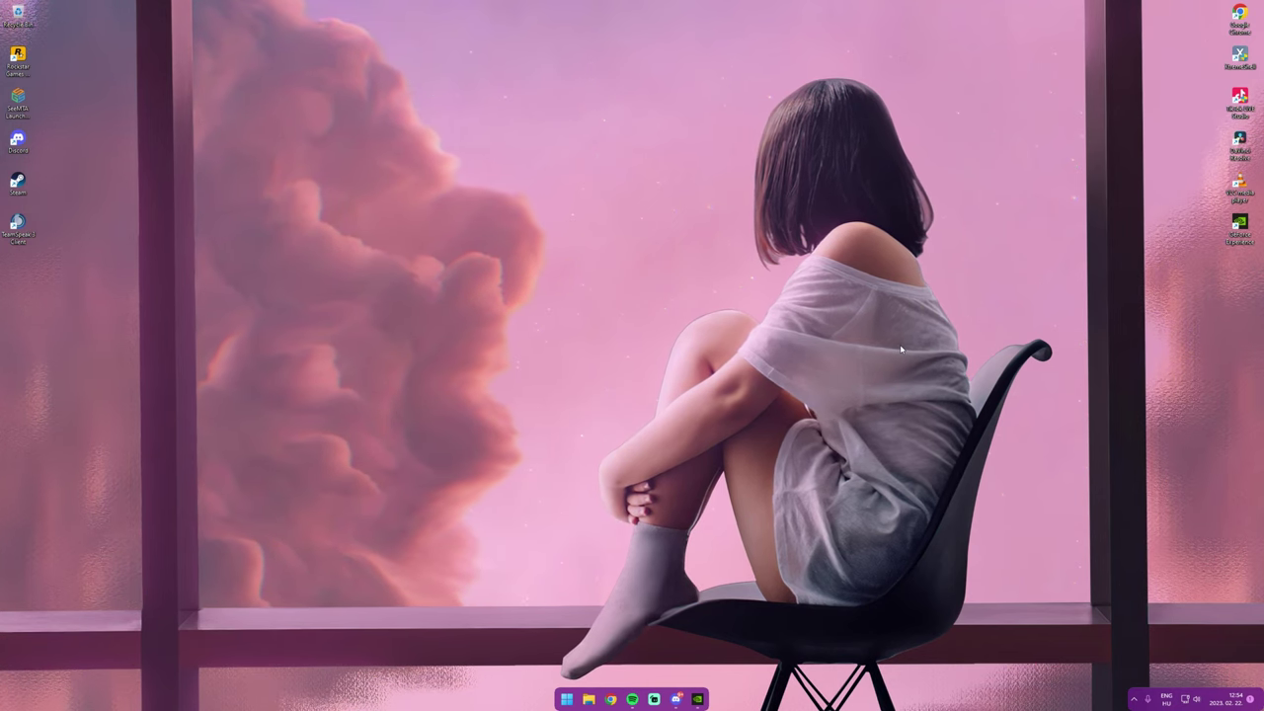
pyautogui.click(697, 699)
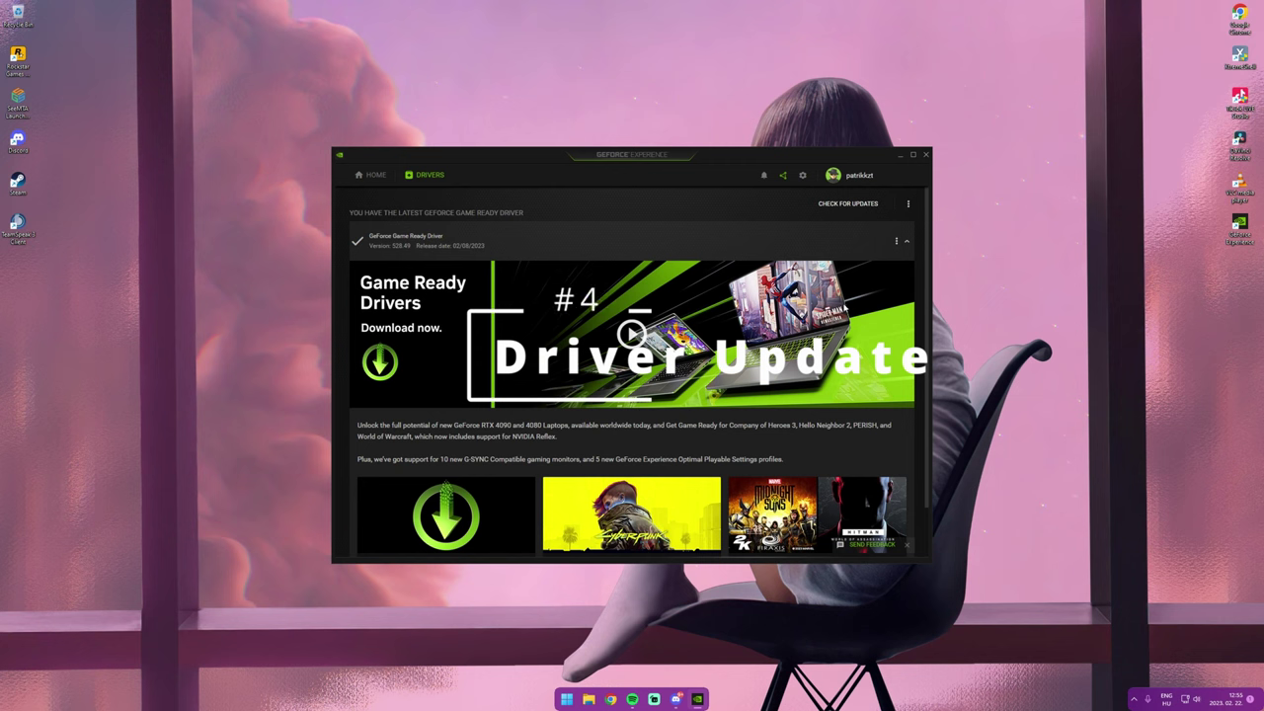
pyautogui.scroll(-2, 633, 395)
pyautogui.scroll(2, 632, 396)
pyautogui.scroll(-2, 731, 393)
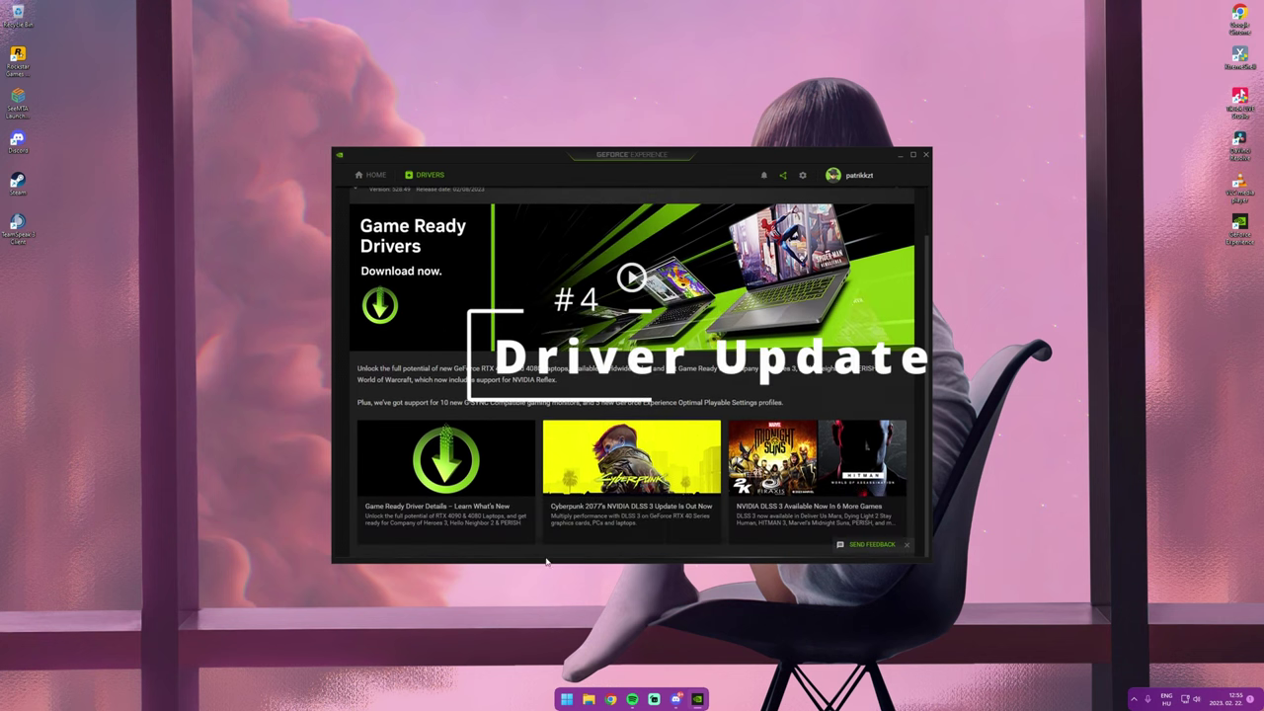
pyautogui.scroll(2, 730, 393)
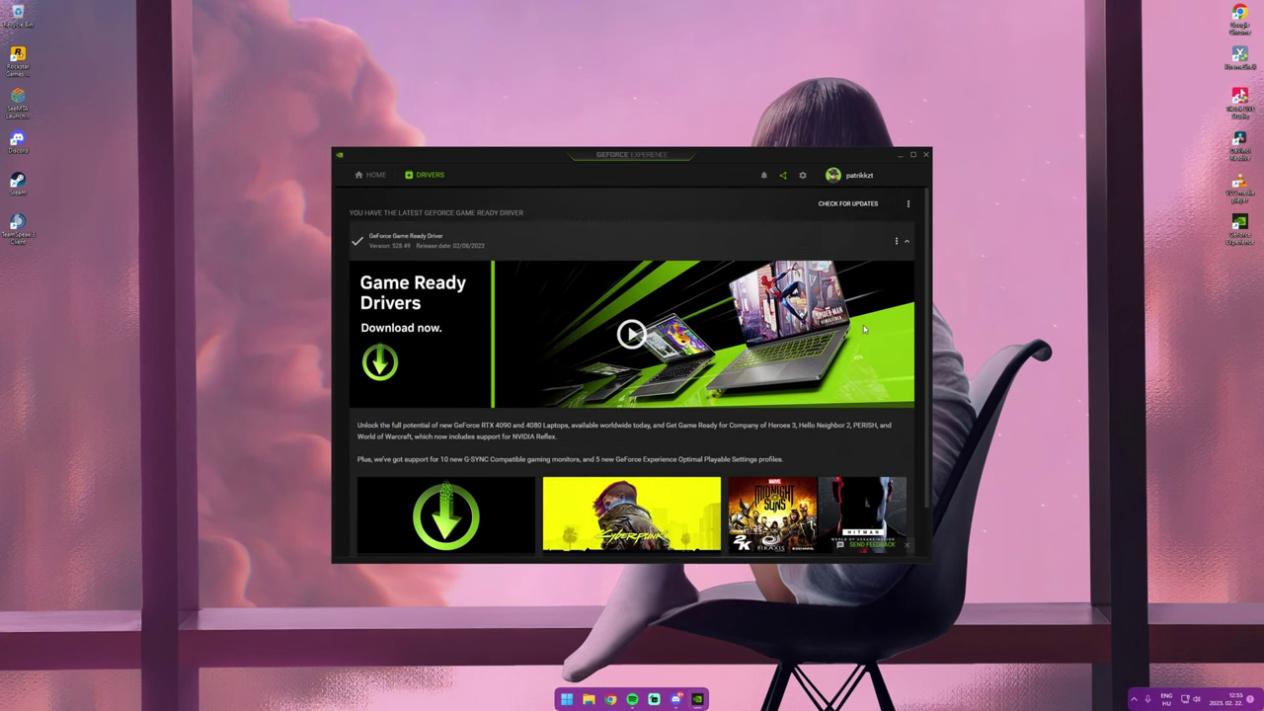
pyautogui.click(912, 156)
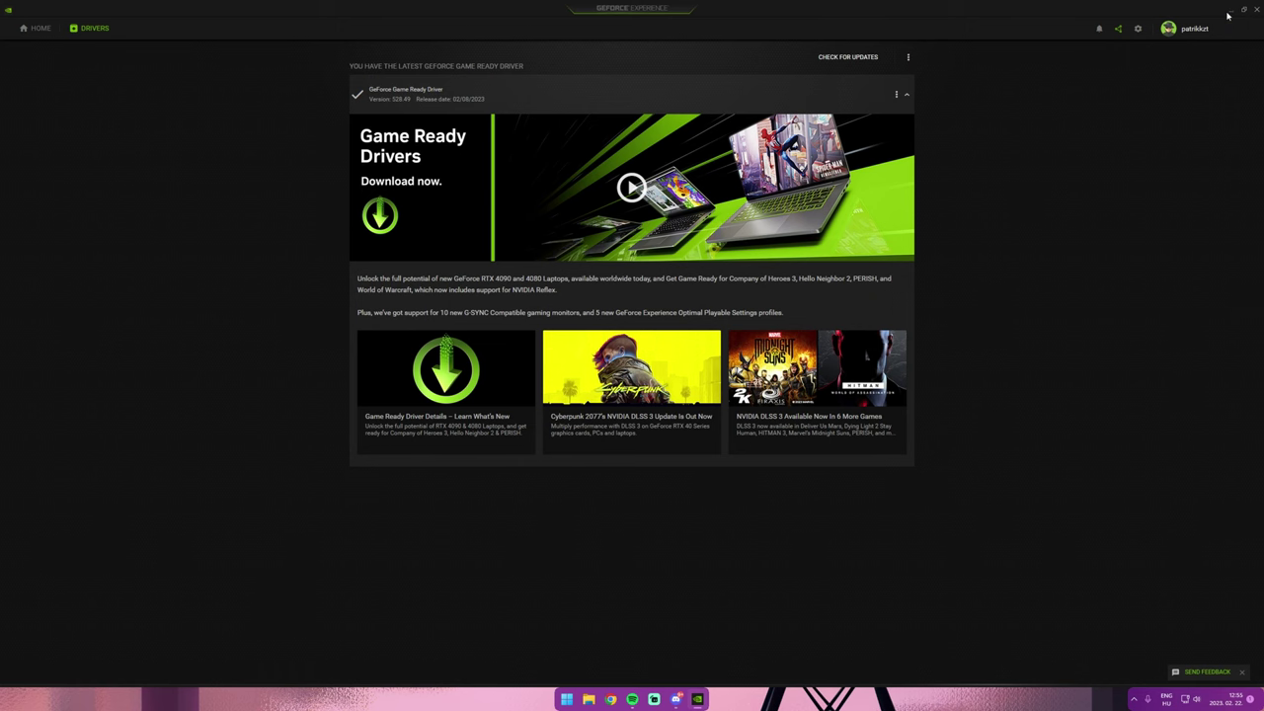
pyautogui.click(1229, 12)
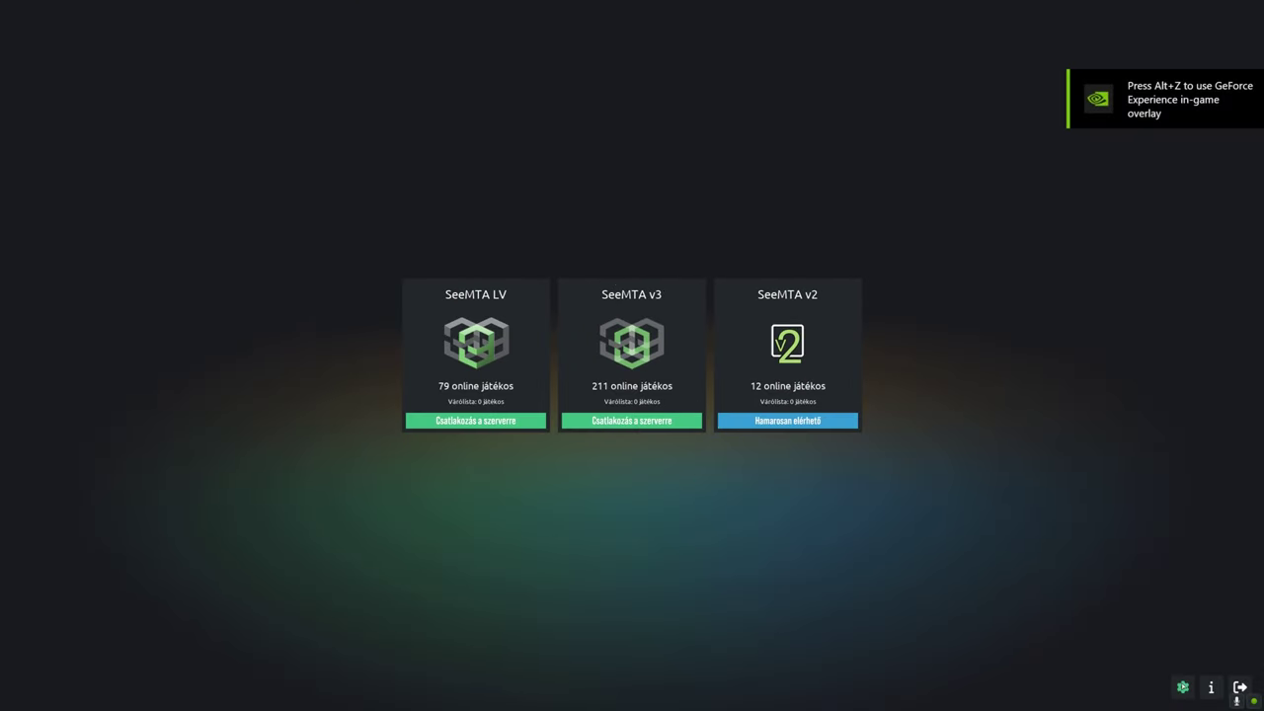
# In the game's video settings, keep the full-screen mode at Keret nélküli ablak and choose Alacsony for FX Minőség.
pyautogui.click(1183, 688)
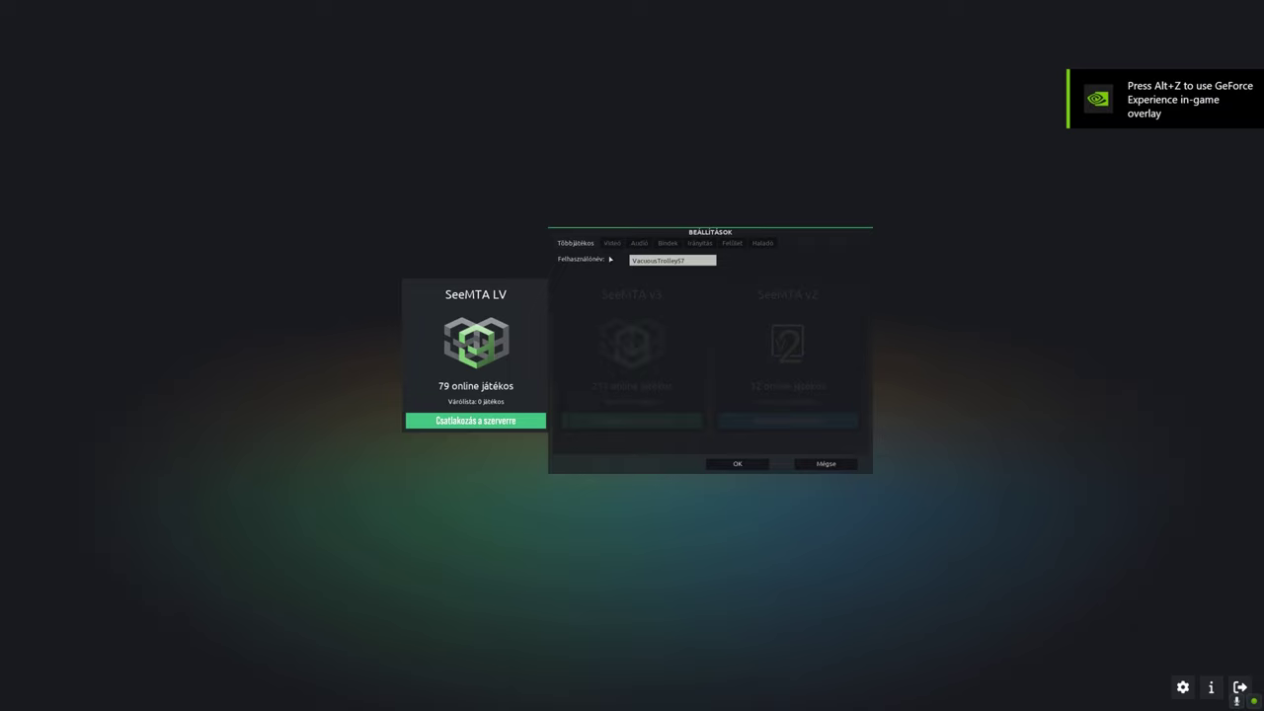
pyautogui.click(610, 243)
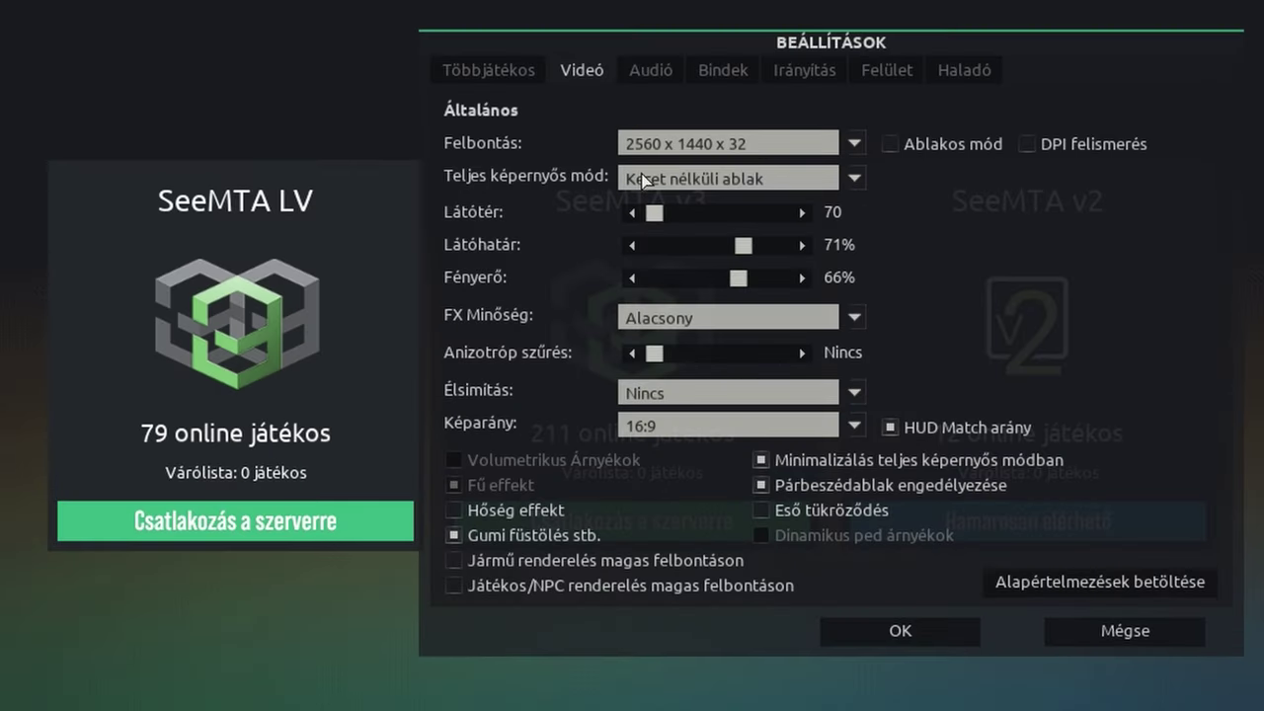
pyautogui.click(687, 182)
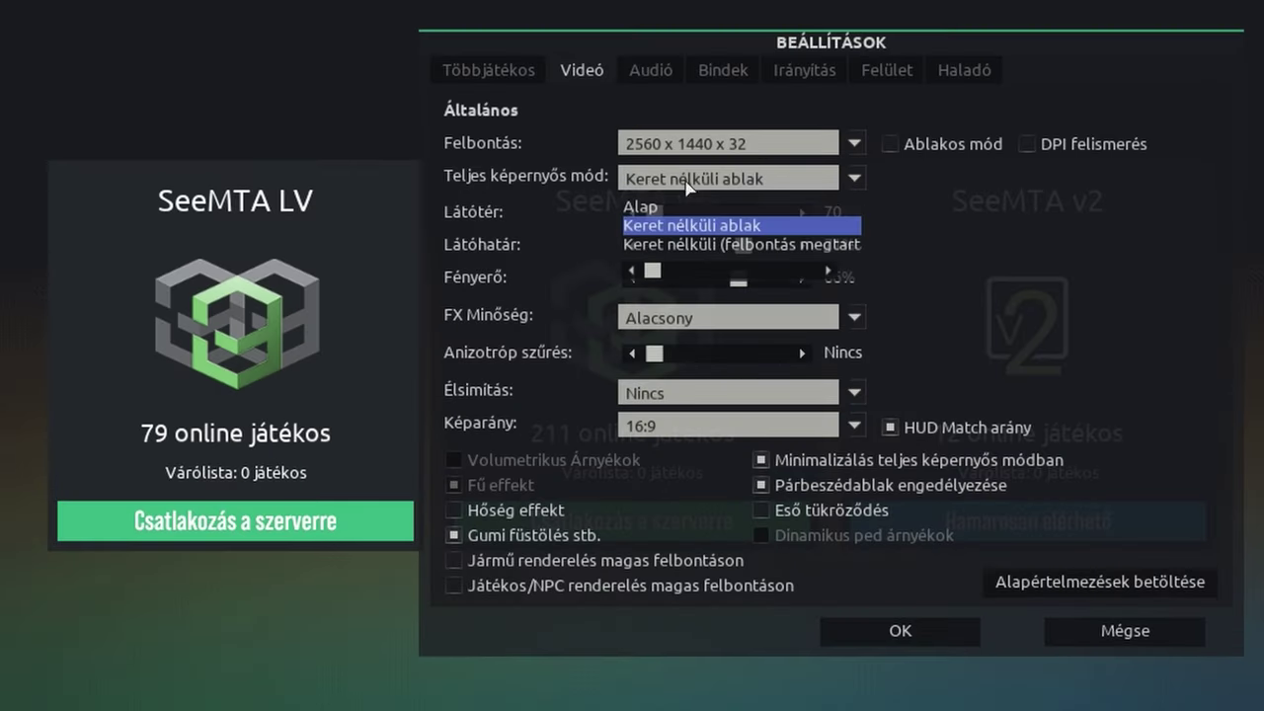
pyautogui.click(846, 176)
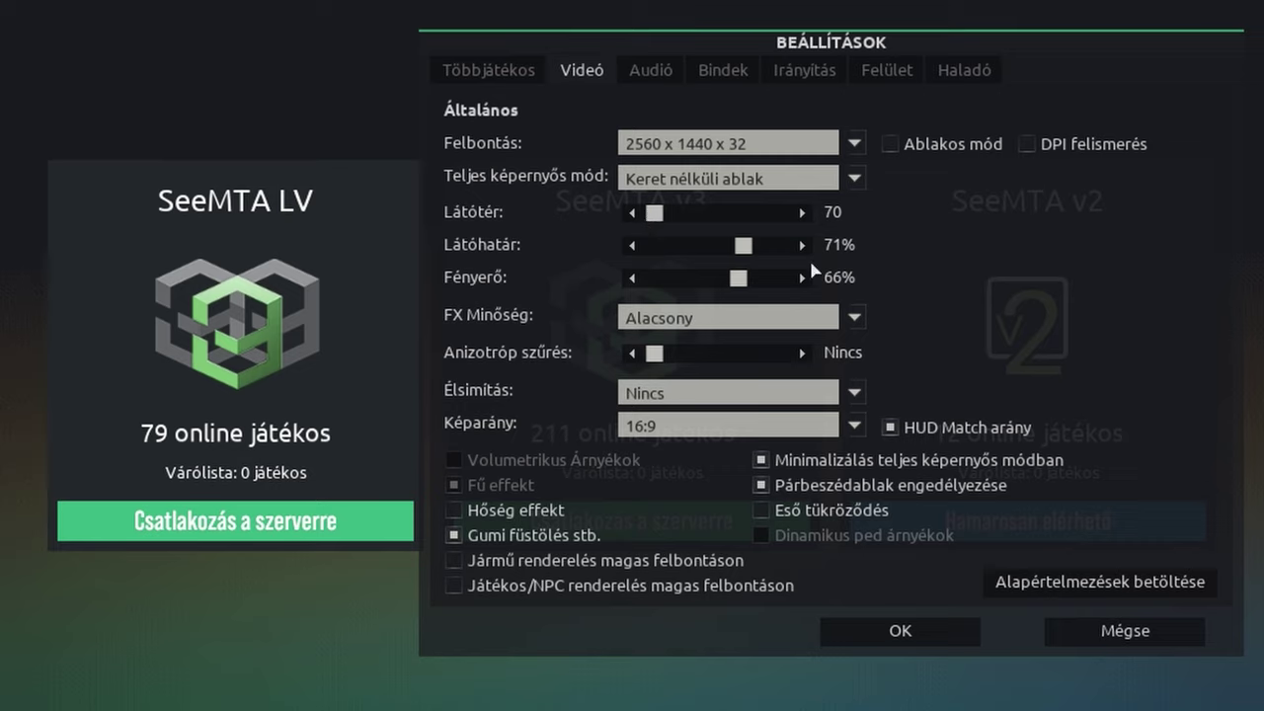
pyautogui.click(628, 316)
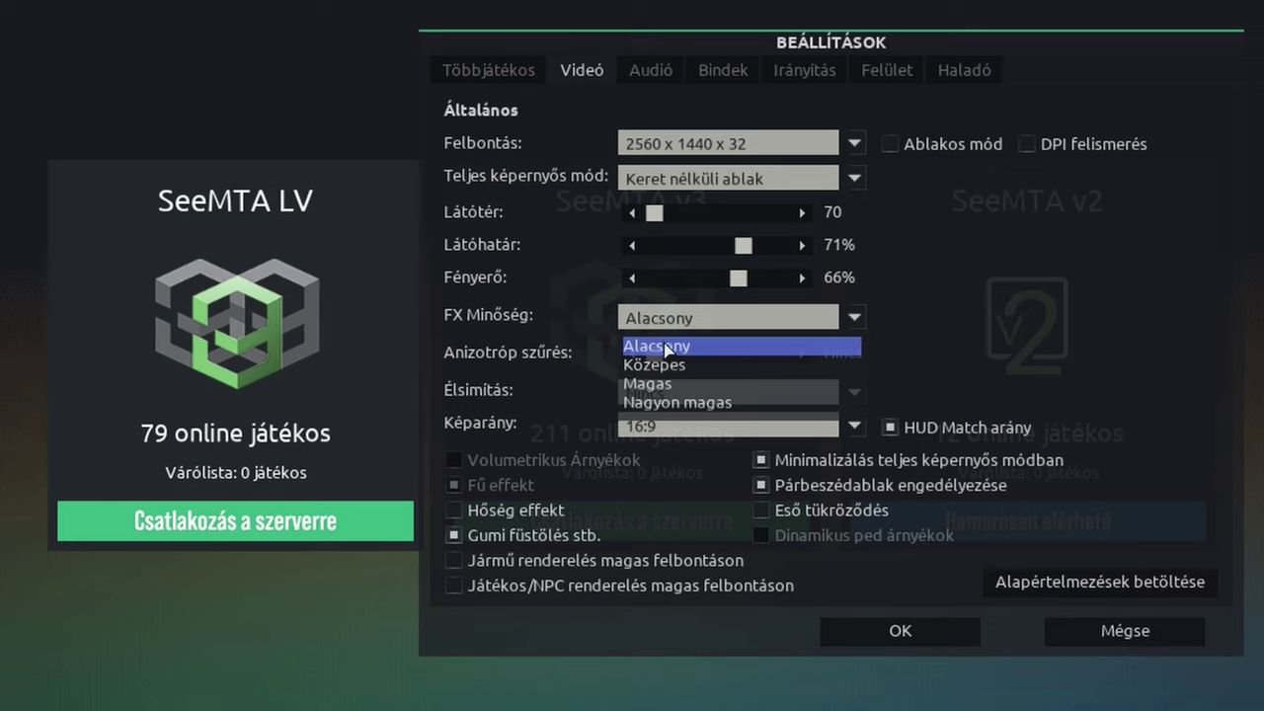
pyautogui.click(670, 346)
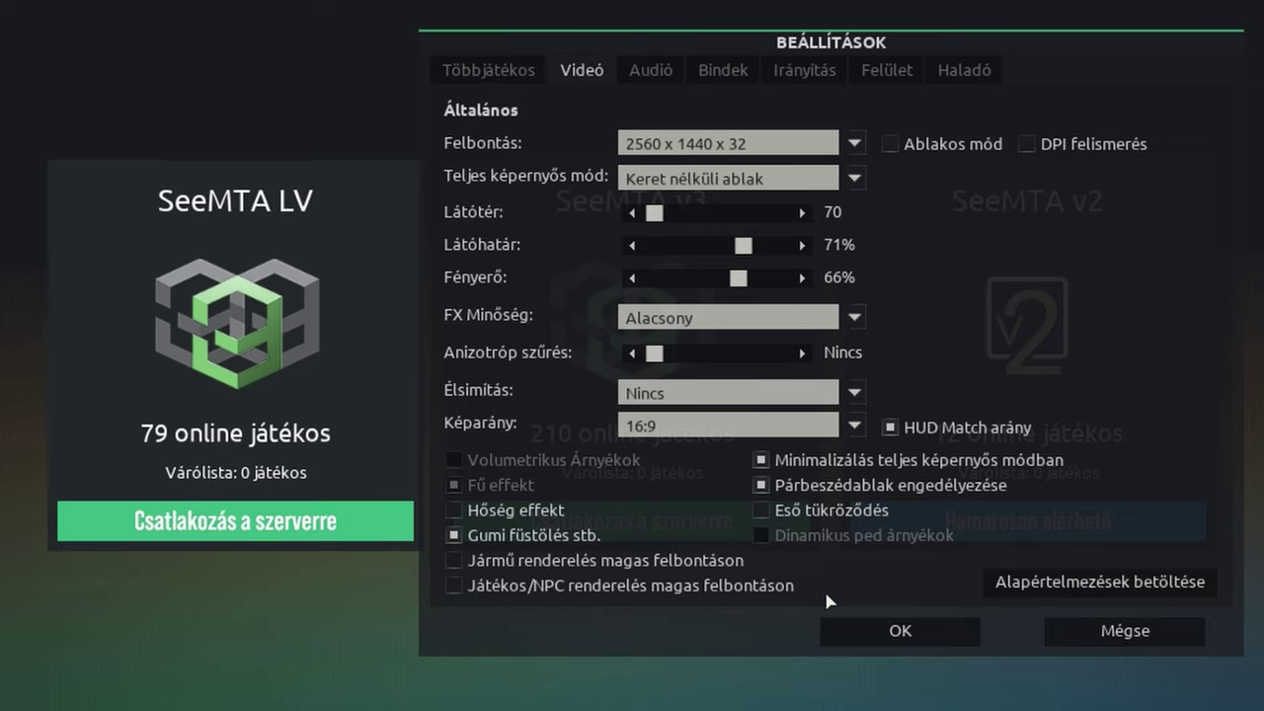
# Set the process priority (Folyamat prioritása) to Magas in the game's advanced settings.
pyautogui.click(988, 70)
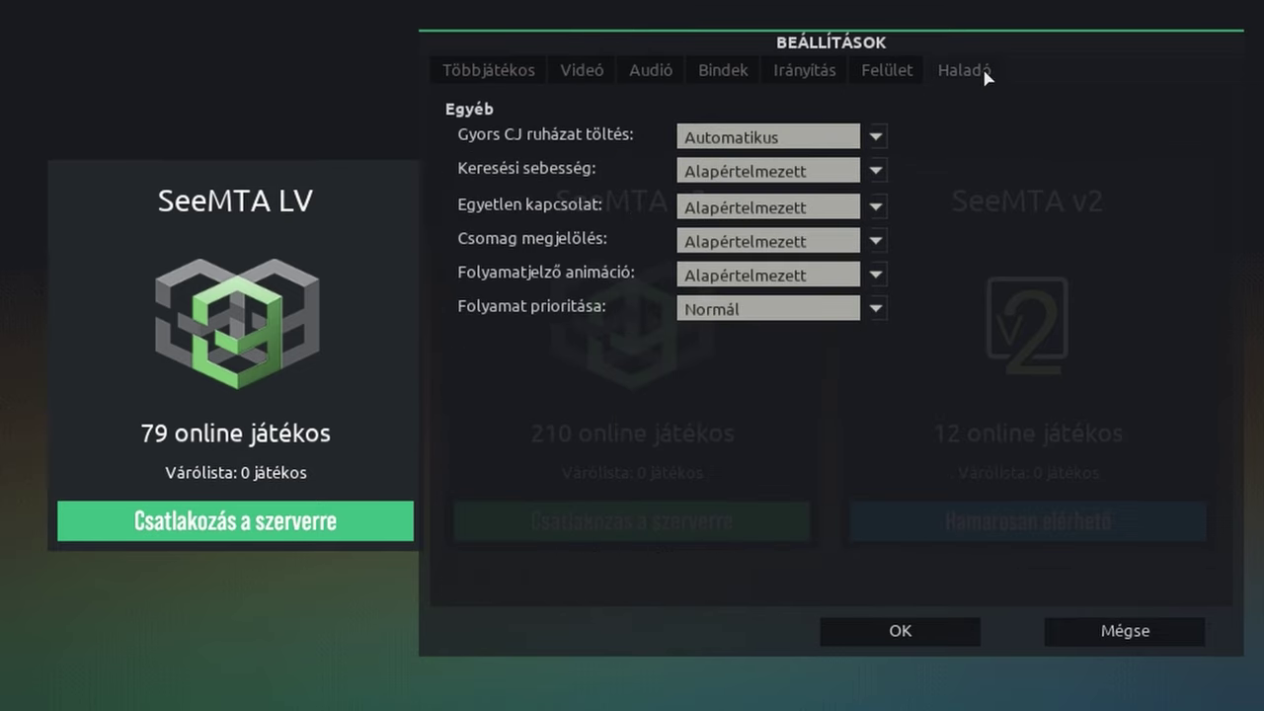
pyautogui.click(751, 311)
pyautogui.click(790, 377)
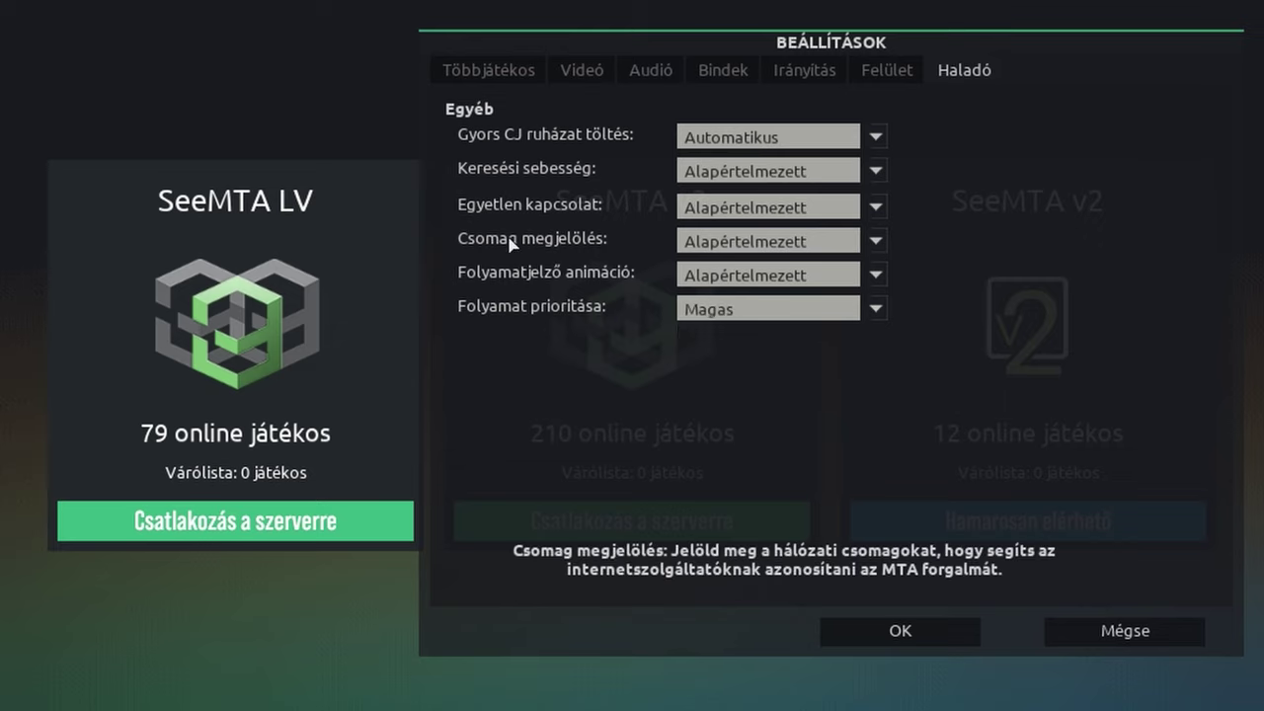
# Leave Egyetlen kapcsolat at Alapértelmezett, set Keresési sebesség to Gyors, and save the game settings.
pyautogui.click(743, 207)
pyautogui.click(743, 206)
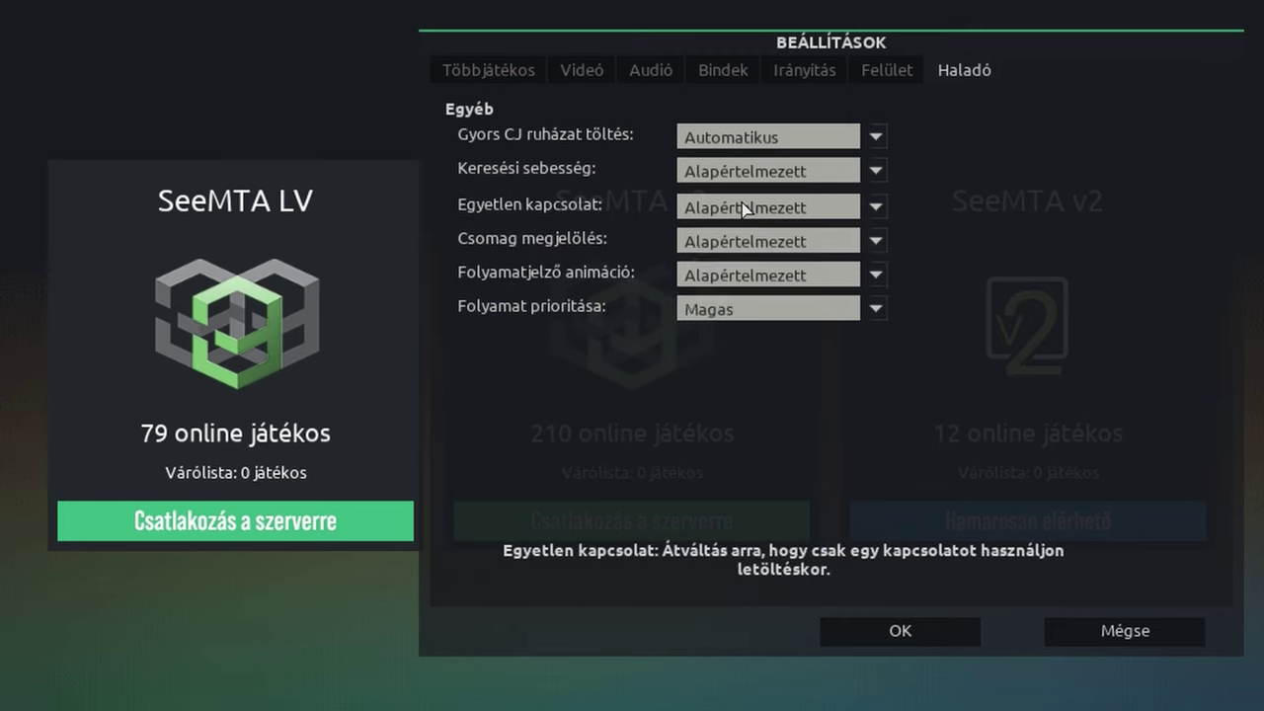
pyautogui.click(765, 168)
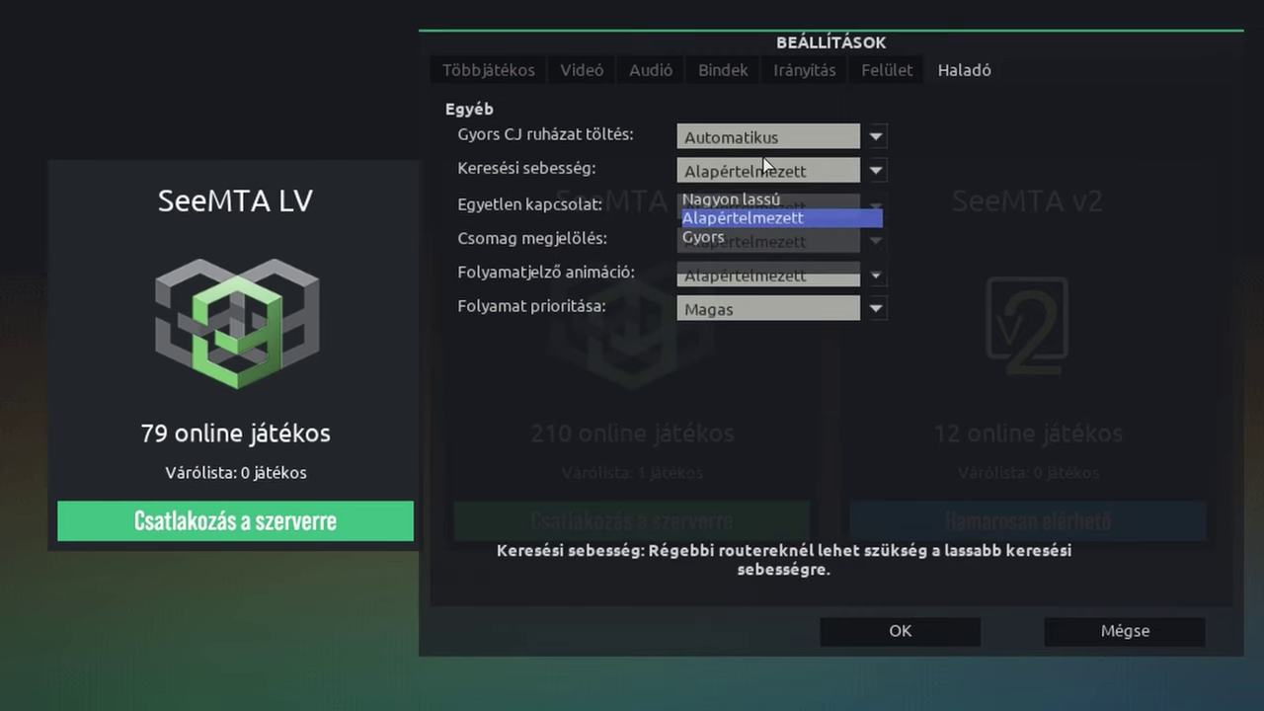
pyautogui.click(741, 239)
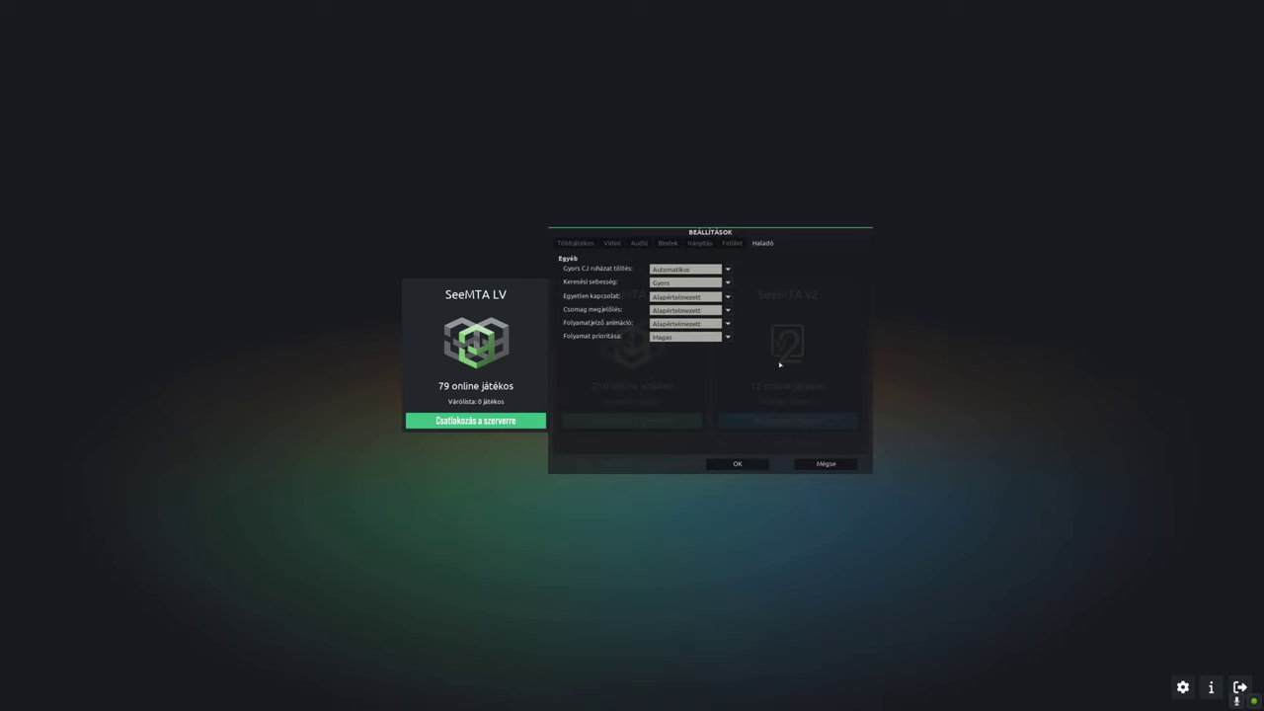
pyautogui.click(737, 464)
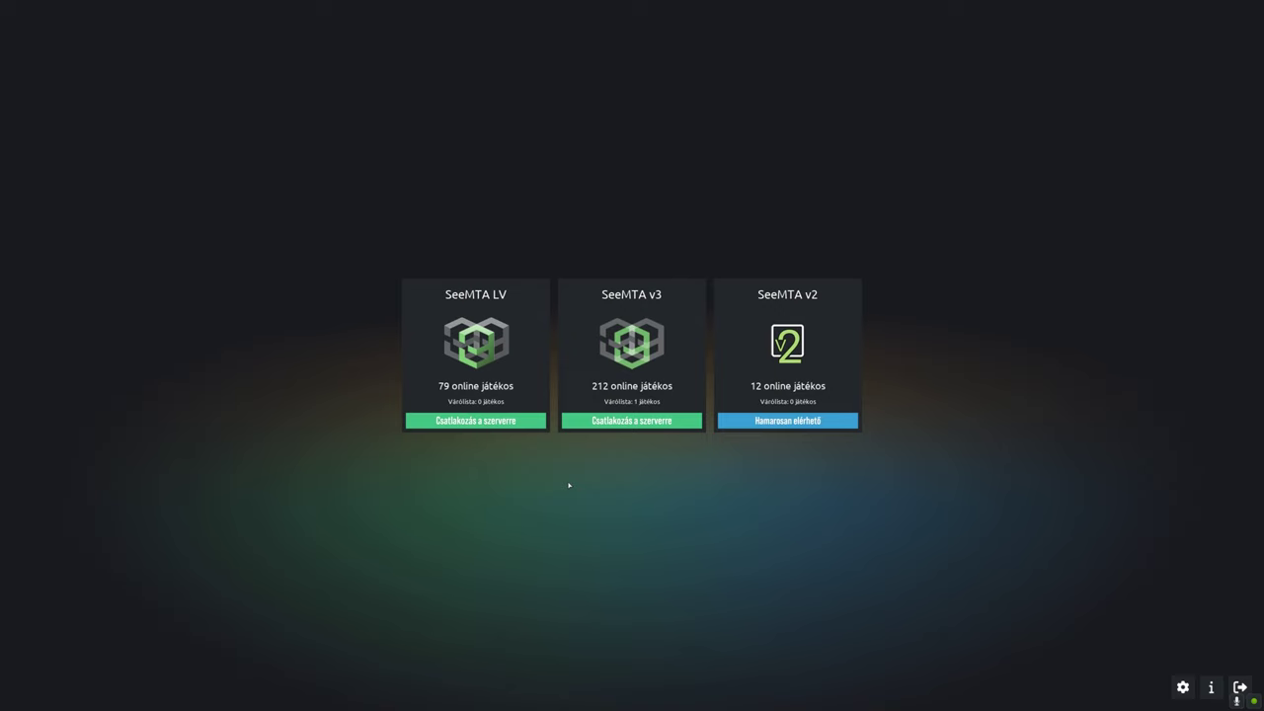
# Switch from the game to Task Manager and show the detailed list of running processes.
pyautogui.hotkey('ctrl', 'alt', 'Delete')
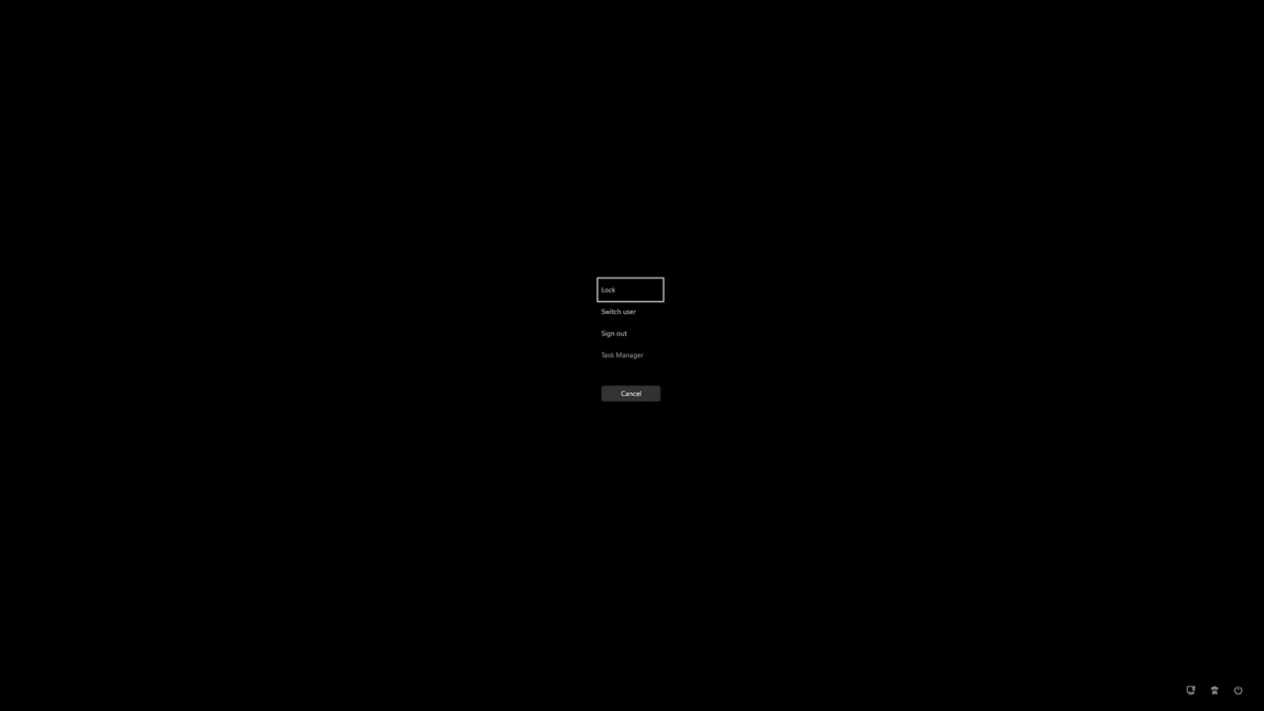
pyautogui.click(623, 355)
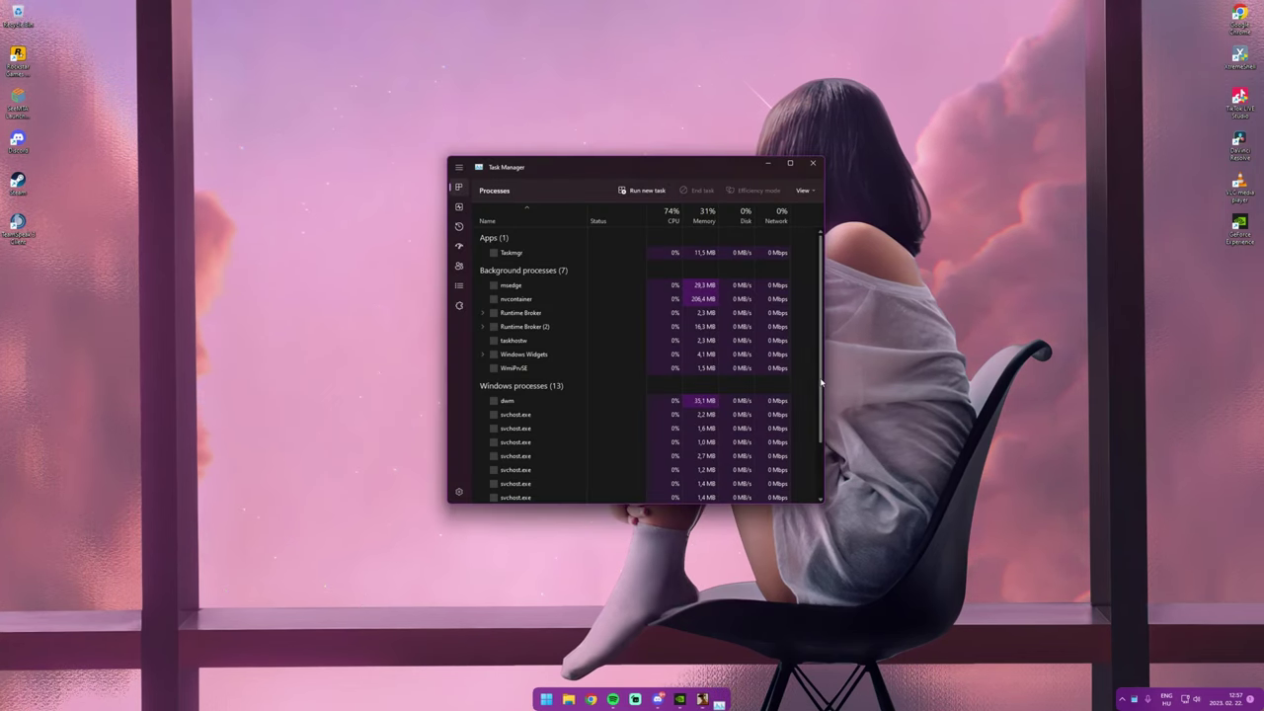
pyautogui.moveTo(682, 170); pyautogui.dragTo(725, 143)
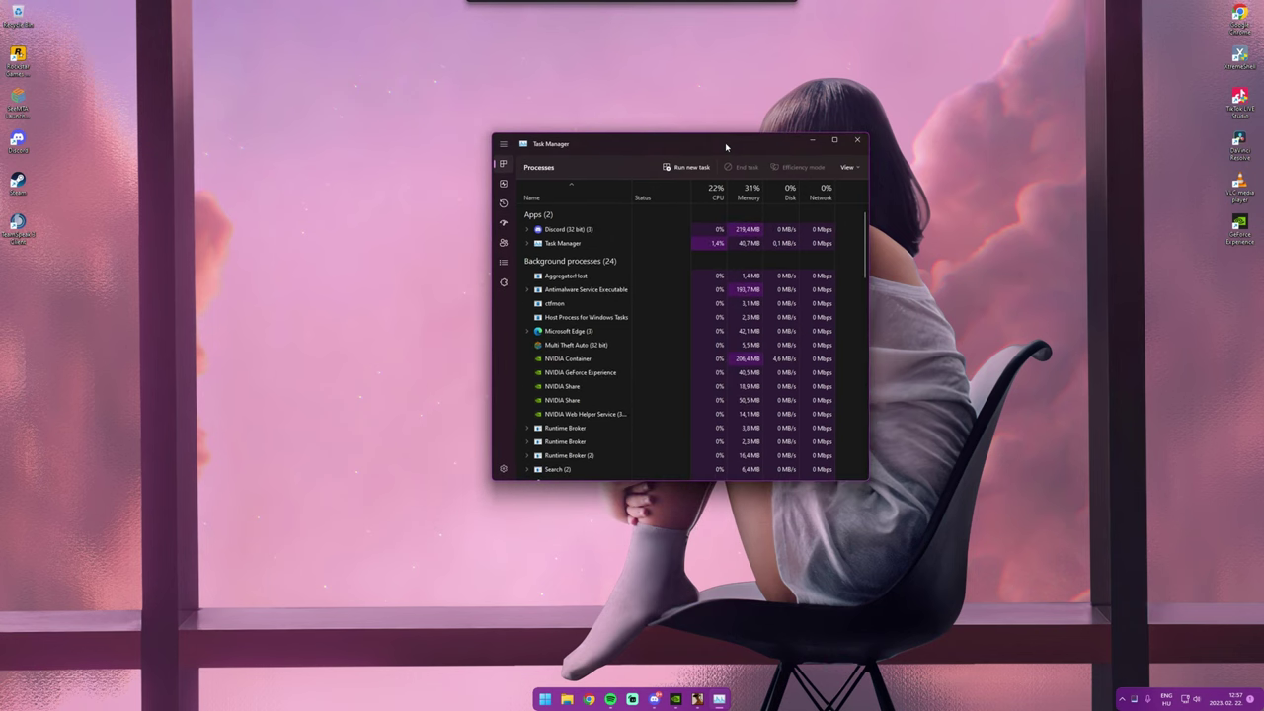
pyautogui.click(503, 263)
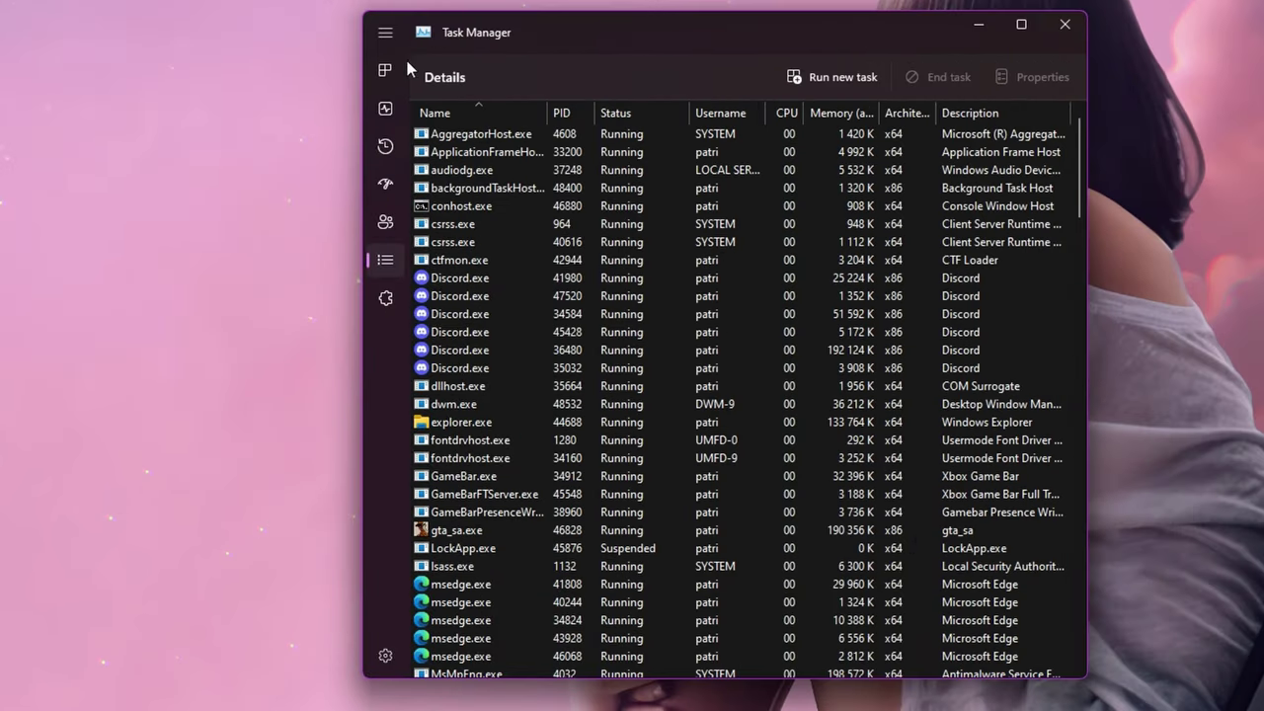
# Set the priority of the gta_sa.exe process to High, confirm the change, and check the priority options again.
pyautogui.scroll(-3, 427, 559)
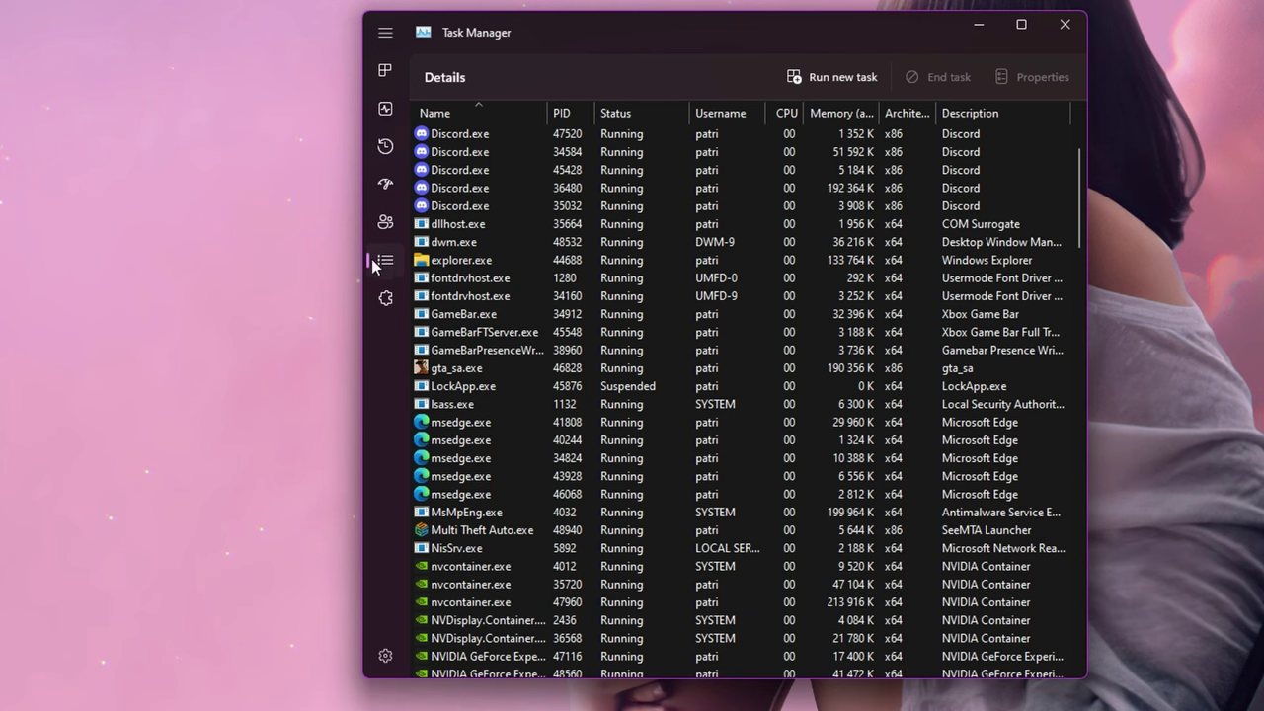
pyautogui.rightClick(460, 372)
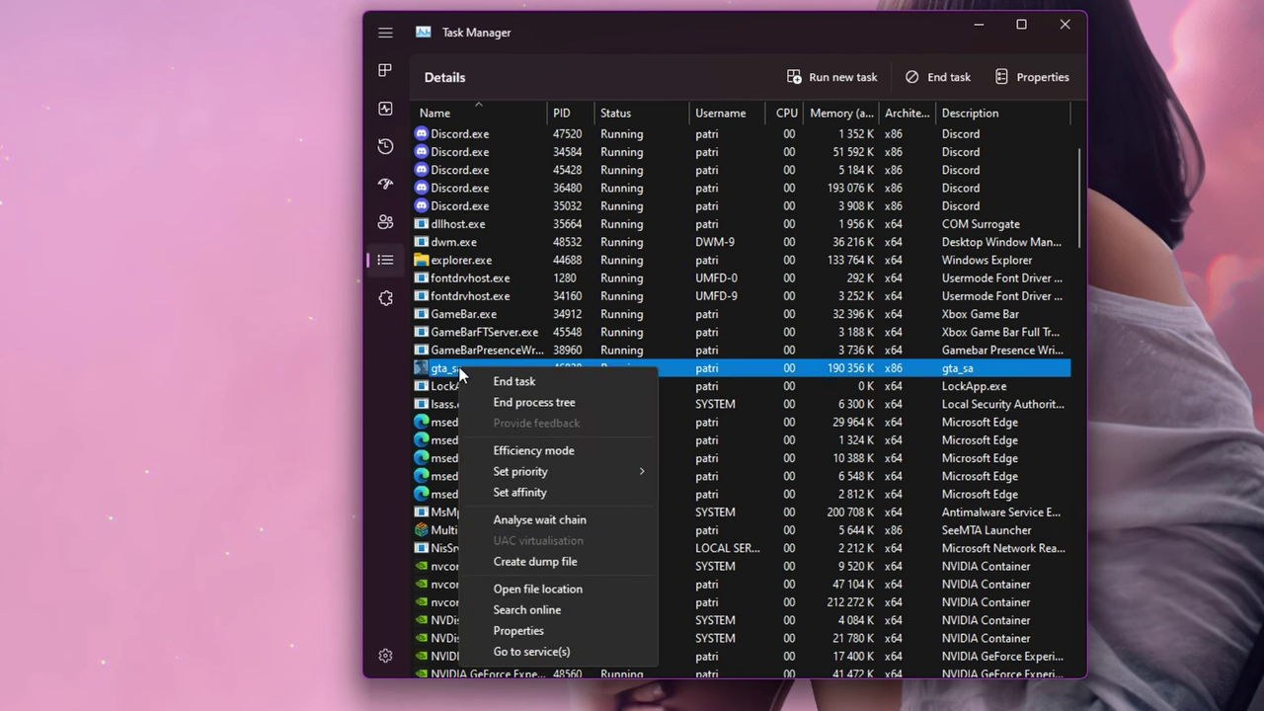
pyautogui.moveTo(516, 470)
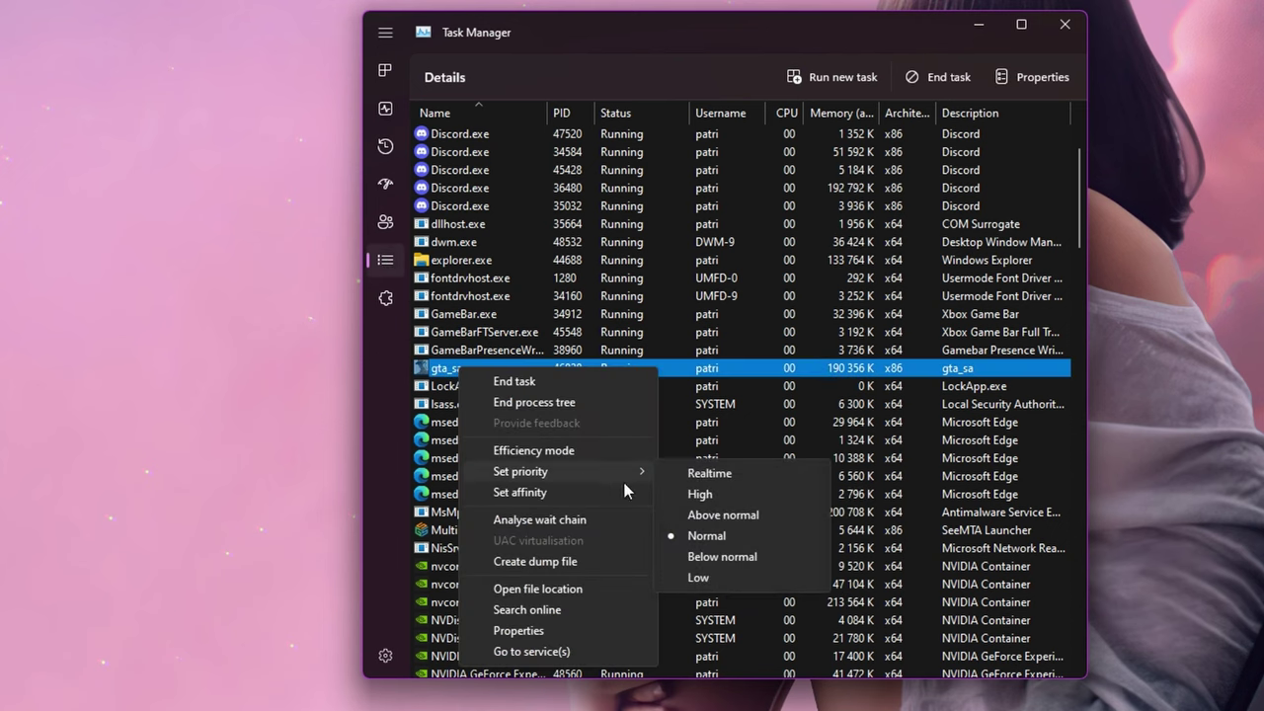
pyautogui.click(739, 491)
pyautogui.click(660, 452)
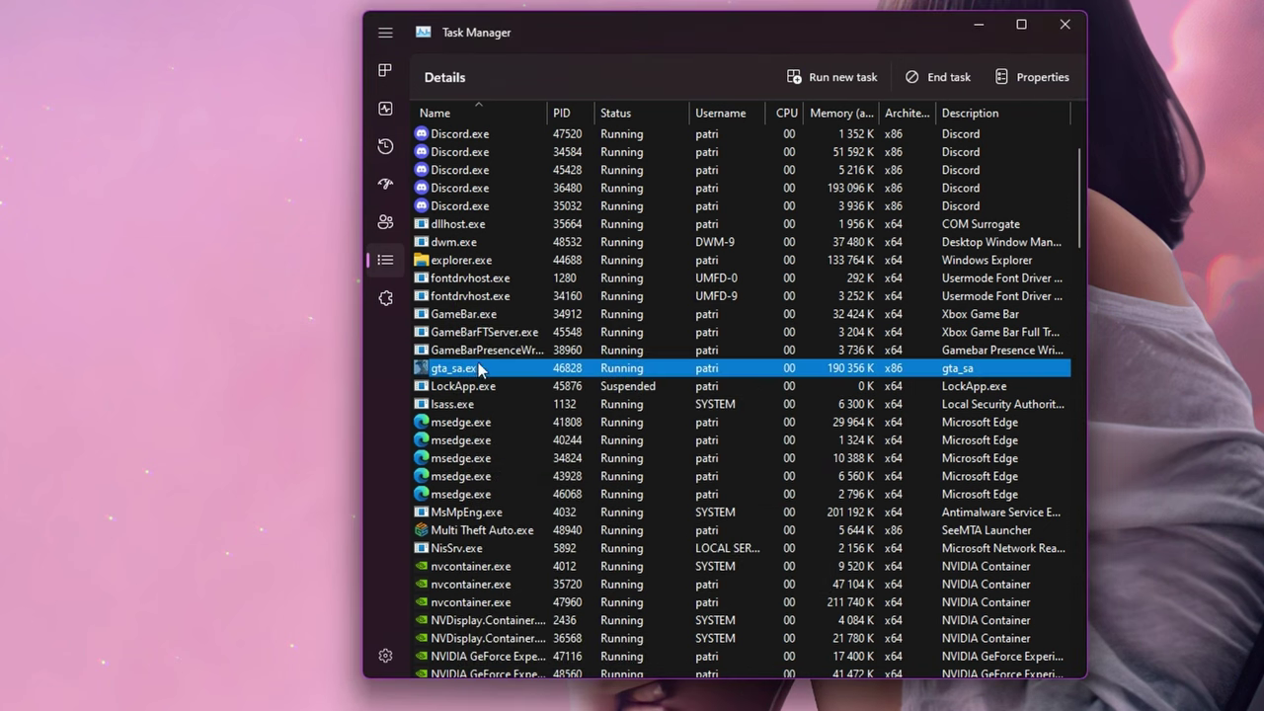
pyautogui.rightClick(438, 370)
pyautogui.moveTo(499, 465)
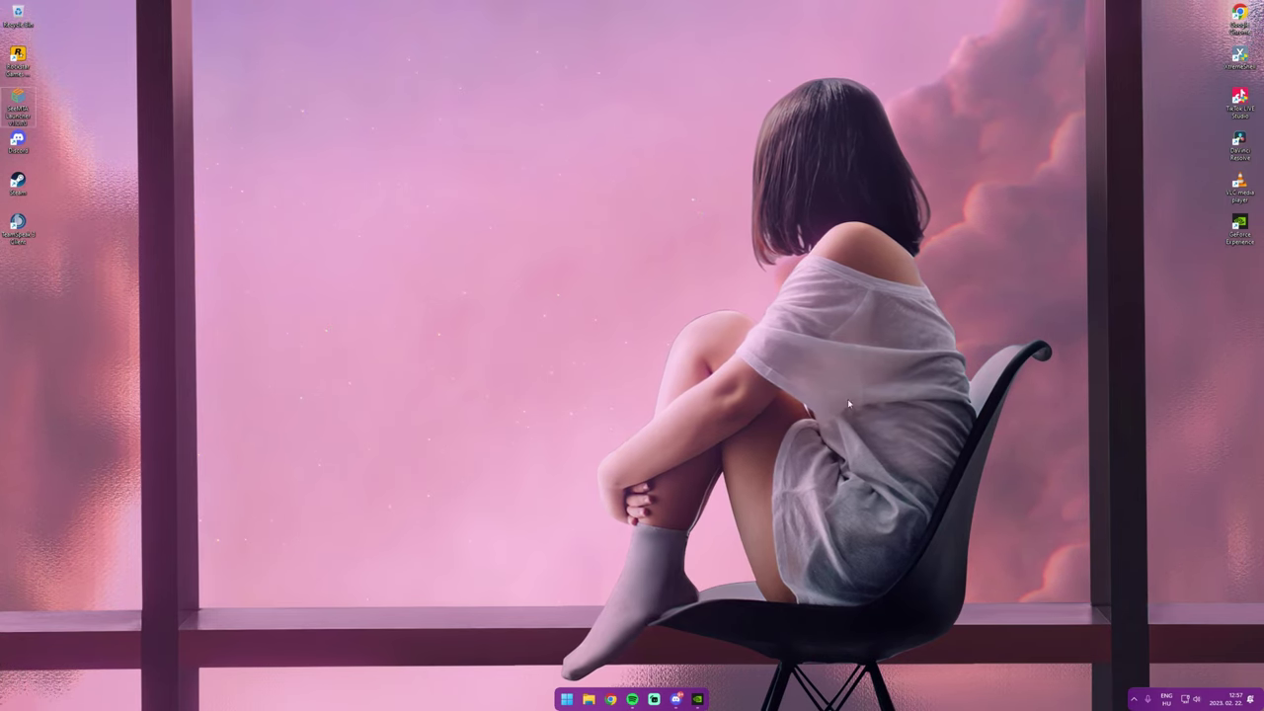
pyautogui.moveTo(761, 511); pyautogui.dragTo(271, 208)
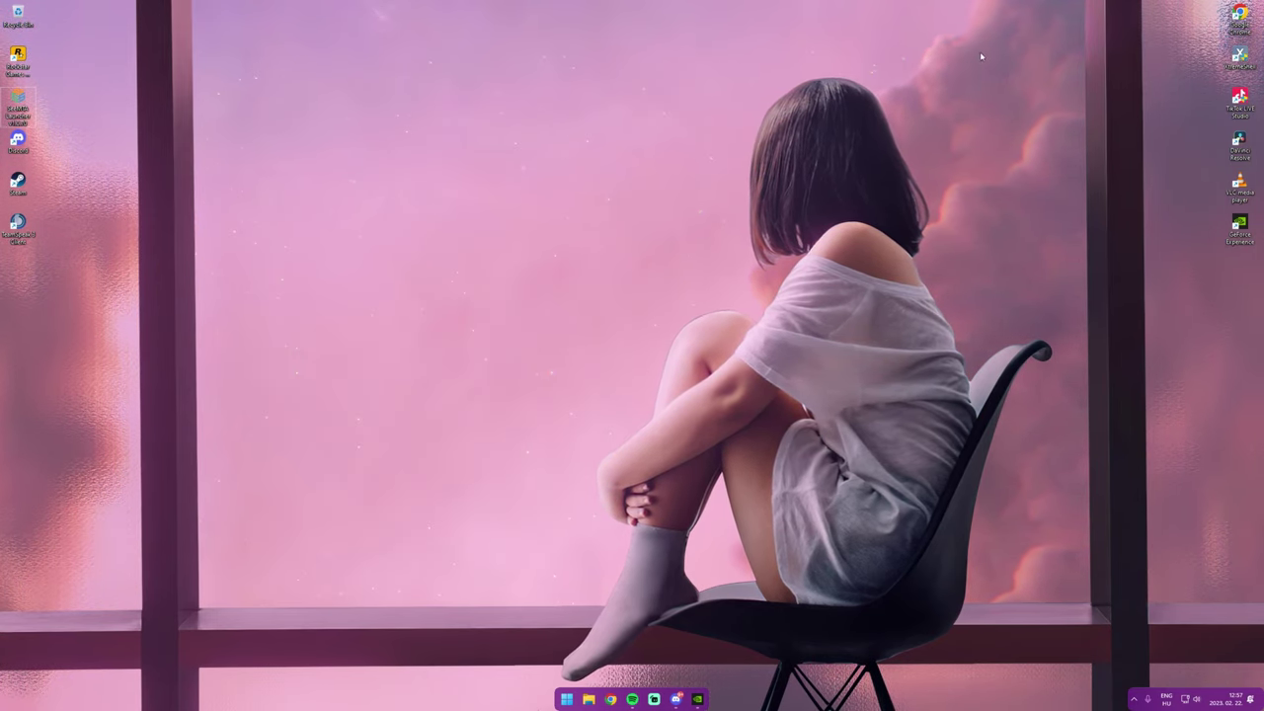
pyautogui.moveTo(980, 53); pyautogui.dragTo(179, 612)
pyautogui.moveTo(183, 614); pyautogui.dragTo(1028, 79)
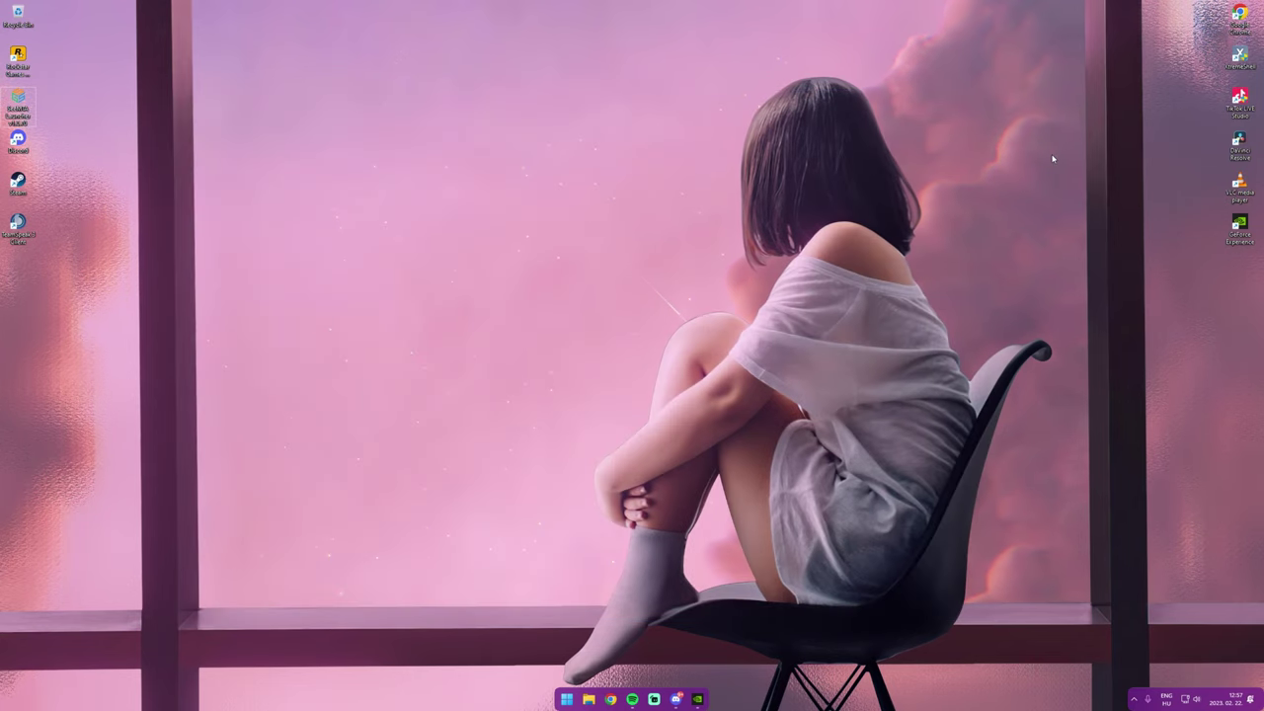